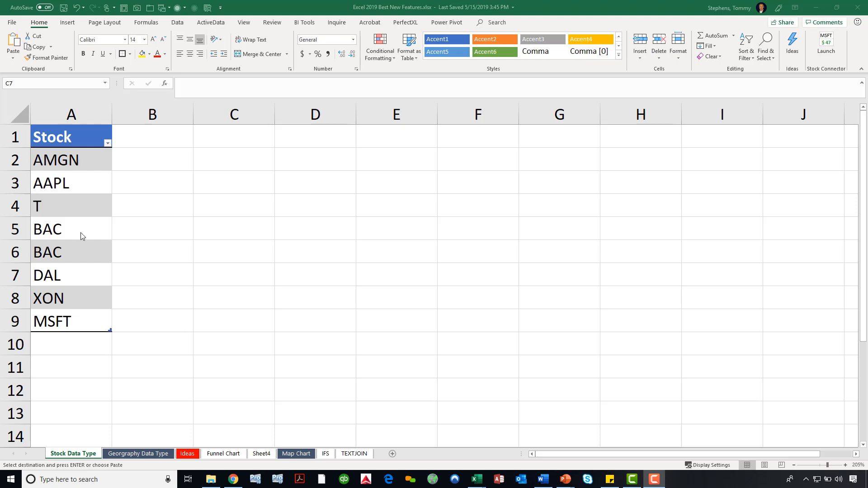
# - Replace the duplicate BAC ticker in cell A6 of the Stock table with BA
pyautogui.click(69, 253)
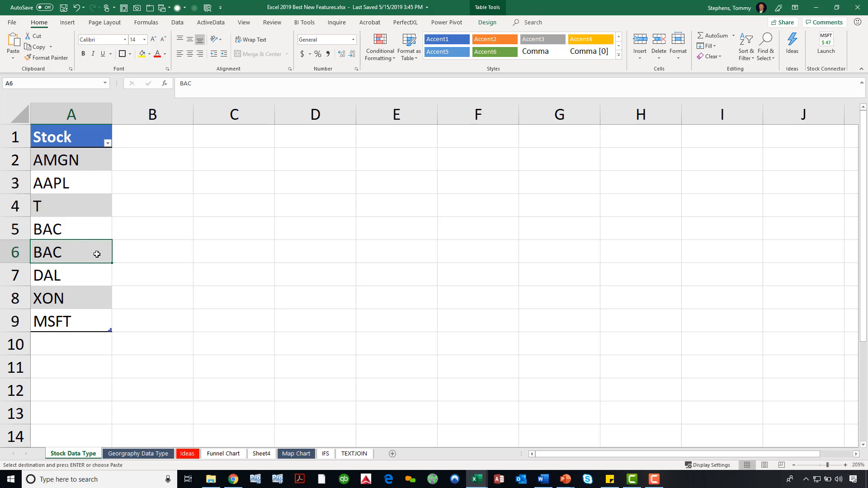
pyautogui.write('BA')
pyautogui.press('Delete')
pyautogui.press('Return')
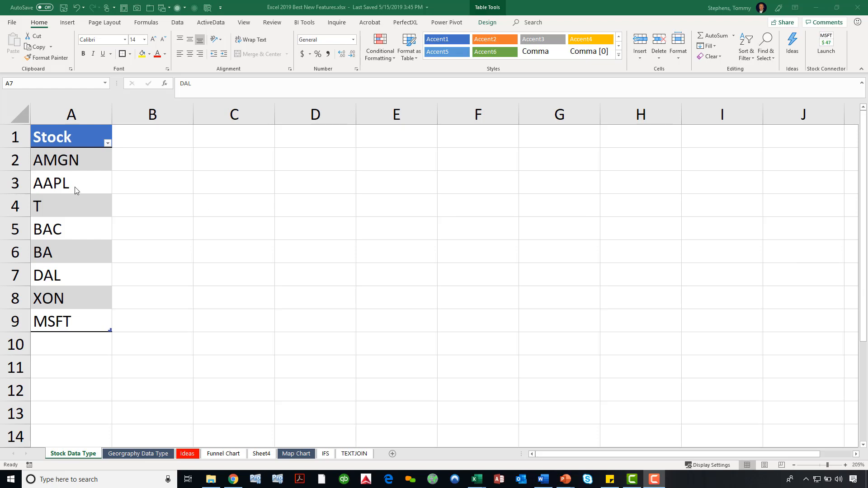
# - Convert all tickers in the Stock column to the Stocks data type, matching BAC to Bank of America Corp on the New York exchange
pyautogui.click(83, 130)
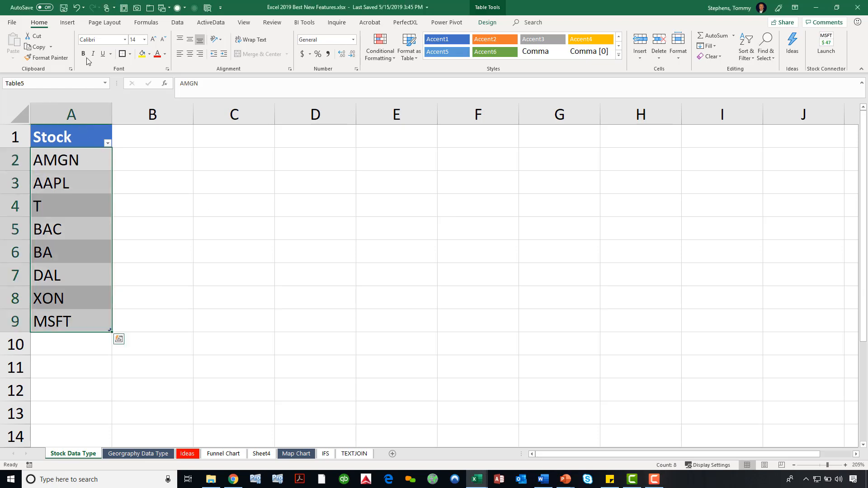
pyautogui.click(178, 25)
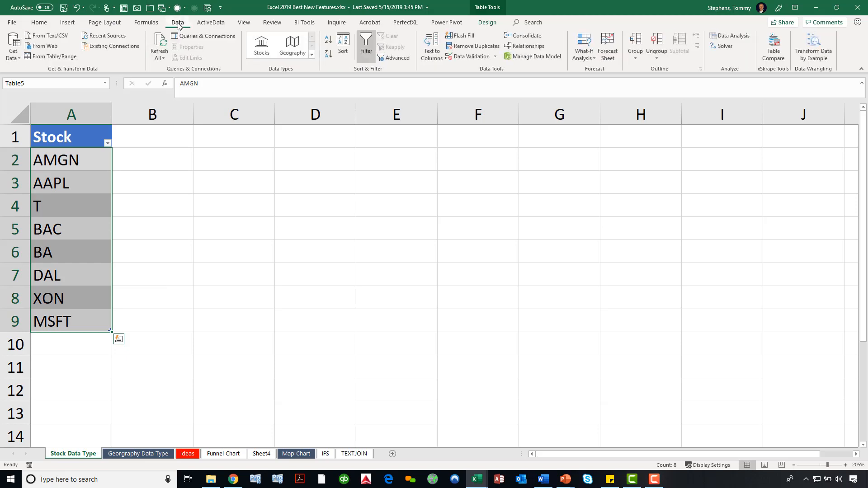
pyautogui.click(264, 53)
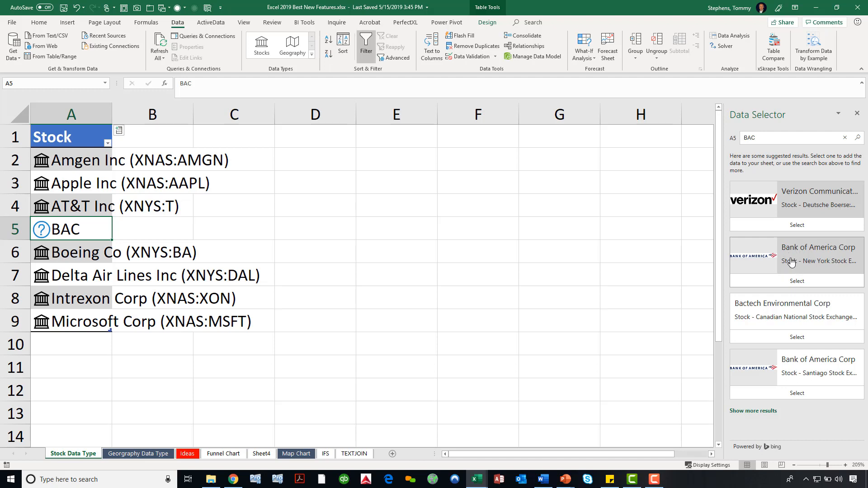
pyautogui.click(795, 281)
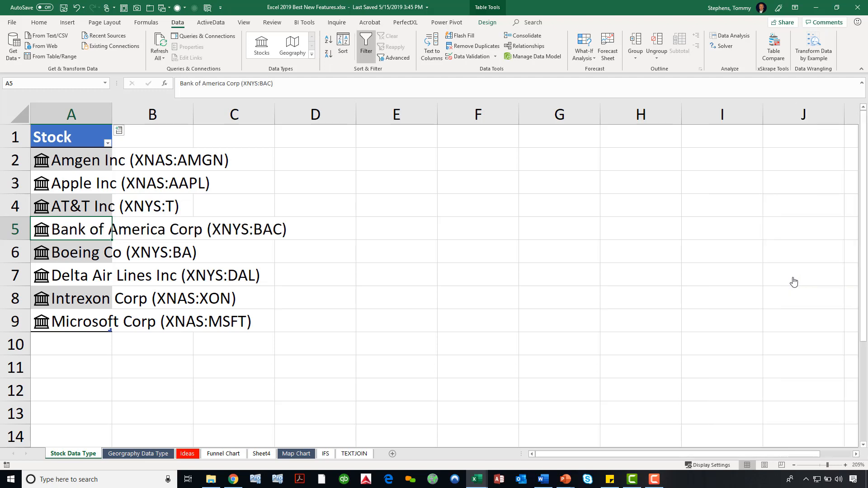
# - Autofit column A to its contents and add the 52 week high and 52 week low fields to the stock table
pyautogui.doubleClick(112, 111)
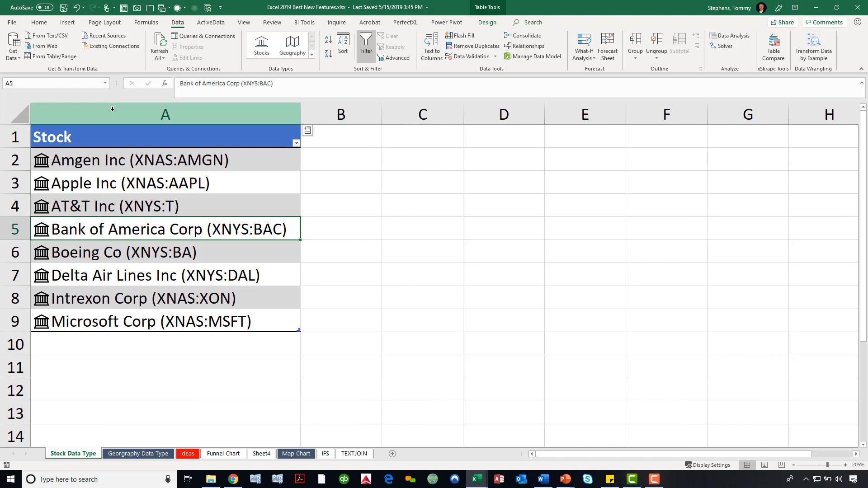
pyautogui.click(308, 134)
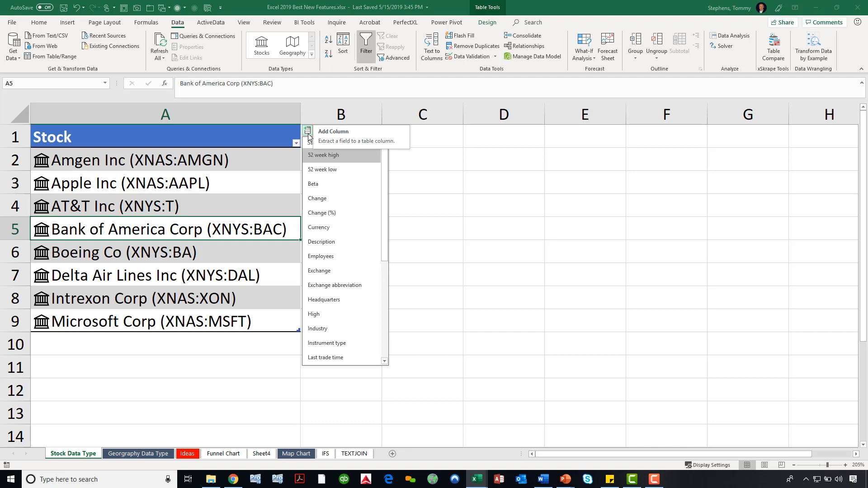
pyautogui.click(320, 156)
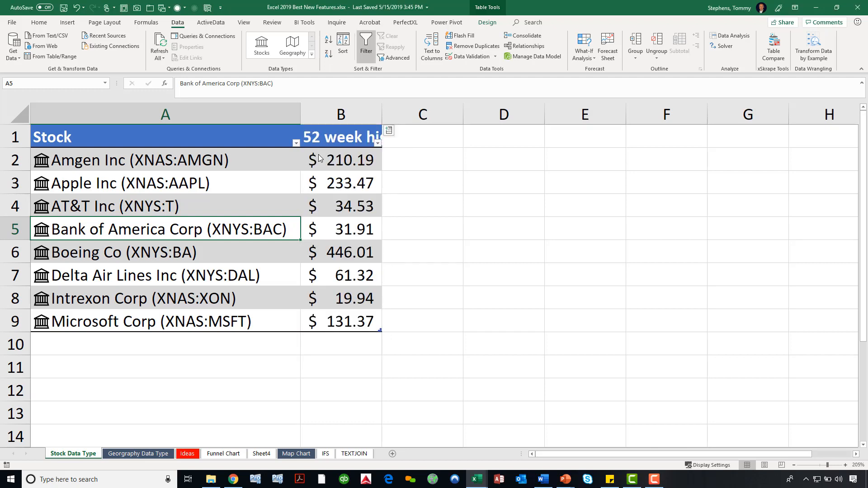
pyautogui.click(389, 130)
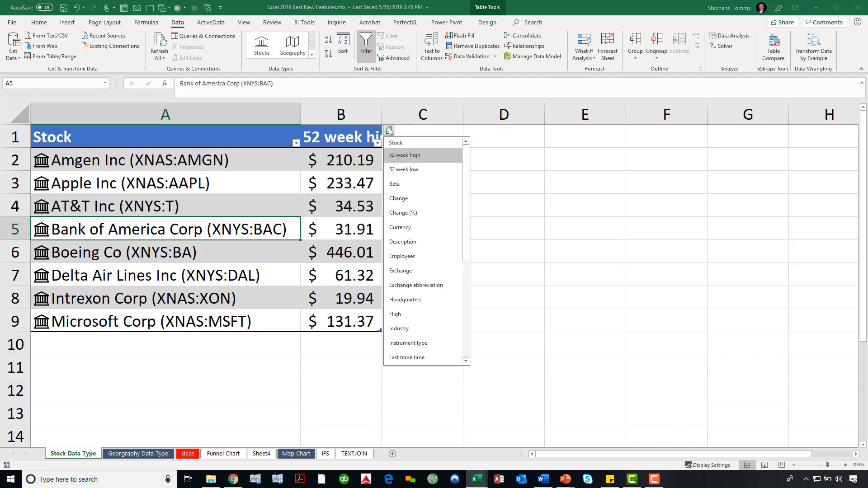
pyautogui.click(417, 170)
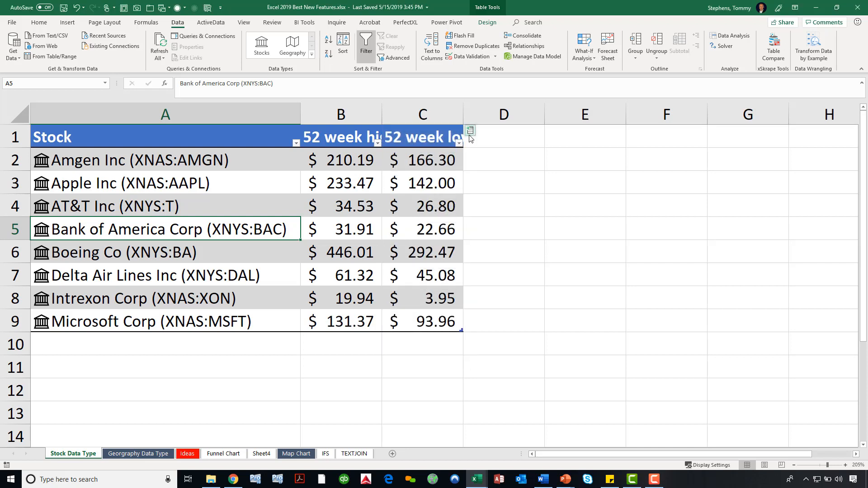
# - Extend the stock table with the Price and P/E fields as new columns
pyautogui.click(470, 132)
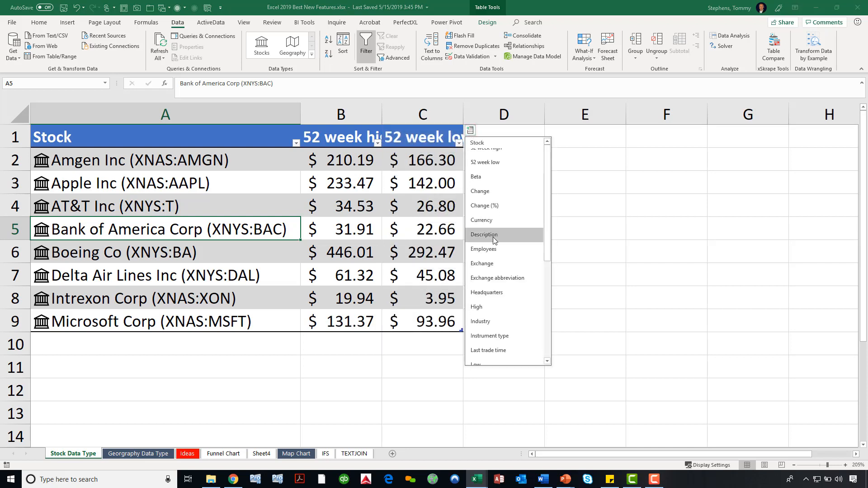
pyautogui.scroll(-2, 494, 241)
pyautogui.scroll(-3, 494, 241)
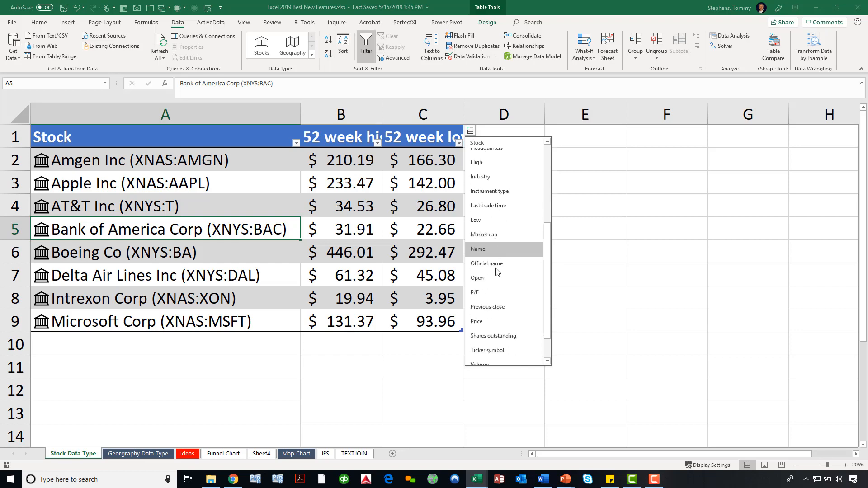
pyautogui.click(480, 322)
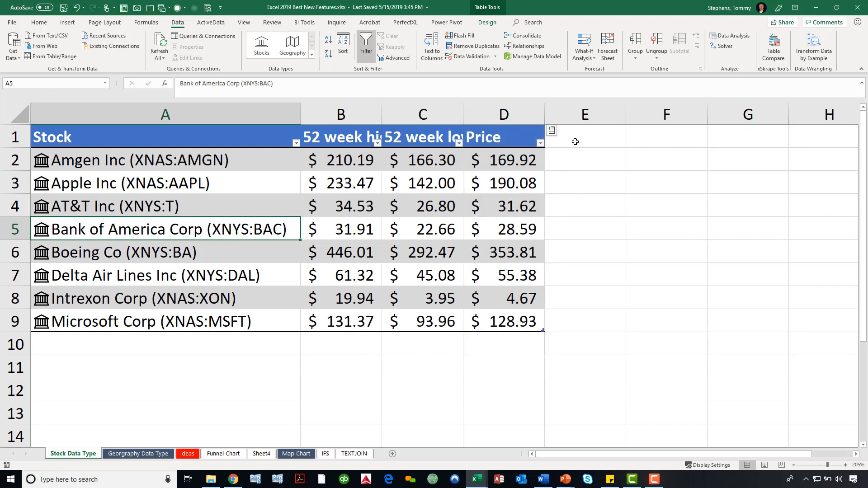
pyautogui.click(553, 132)
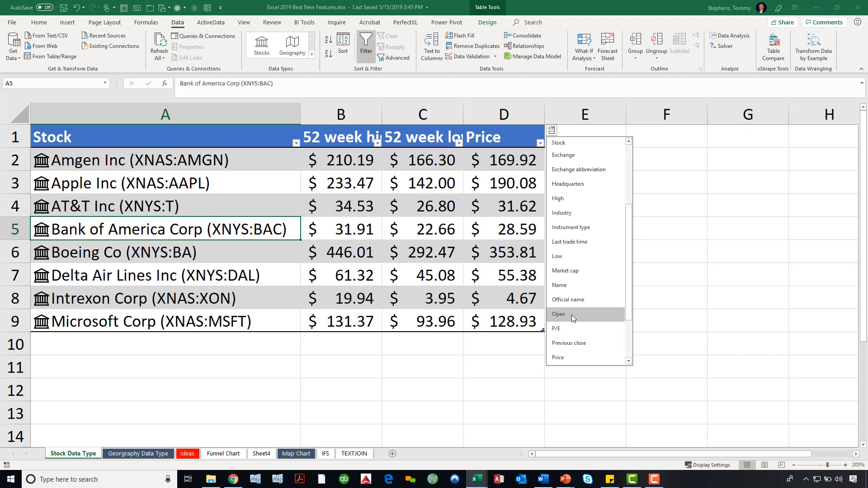
pyautogui.click(572, 330)
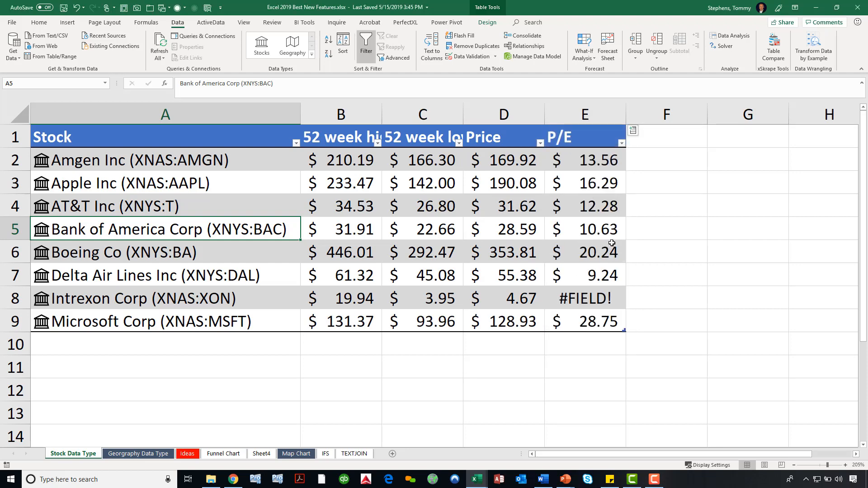
# - Examine Intrexon's P/E cell, the high, low and price values, and the whole P/E column
pyautogui.click(633, 131)
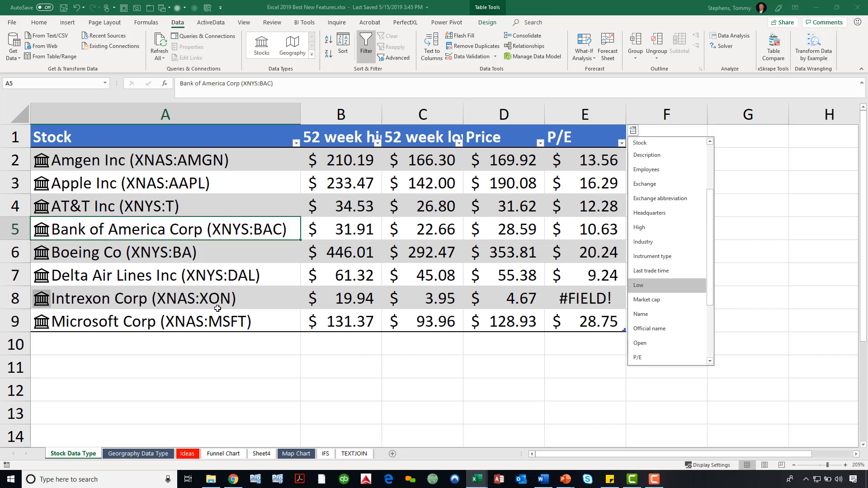
pyautogui.click(590, 304)
pyautogui.click(589, 304)
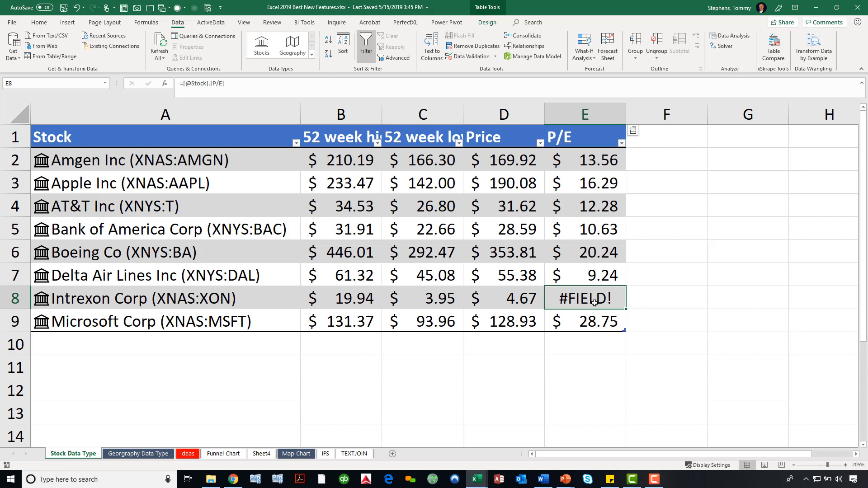
pyautogui.moveTo(364, 161); pyautogui.dragTo(521, 317)
pyautogui.moveTo(586, 159); pyautogui.dragTo(588, 314)
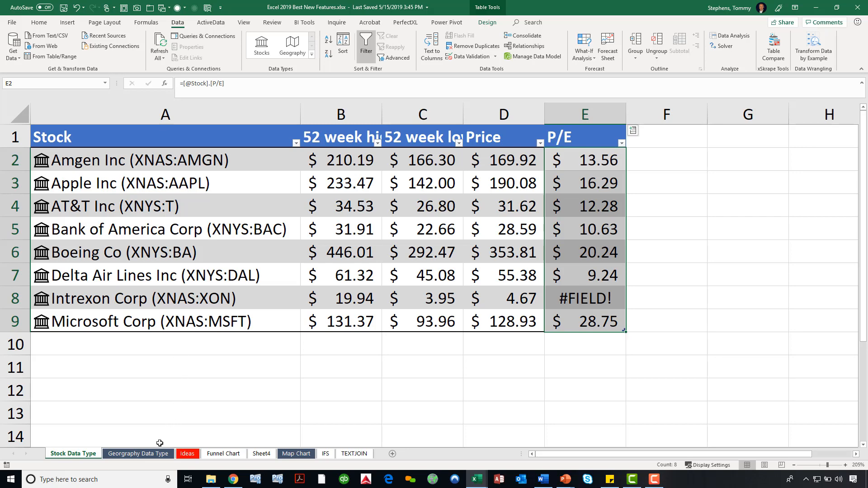
# - On the Georgraphy Data Type sheet, add the Time zone(s) field as a new column of the city table
pyautogui.click(153, 455)
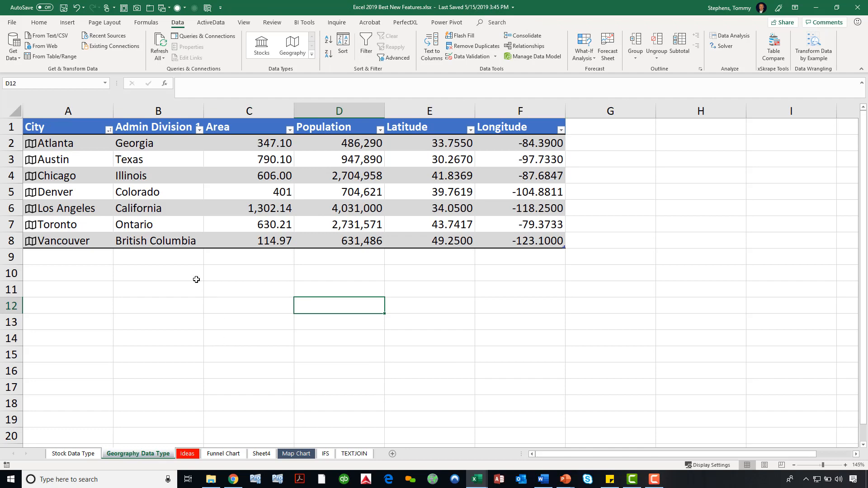
pyautogui.moveTo(78, 143); pyautogui.dragTo(74, 240)
pyautogui.keyDown('ctrl'); pyautogui.scroll(3, 339, 295); pyautogui.keyUp('ctrl')
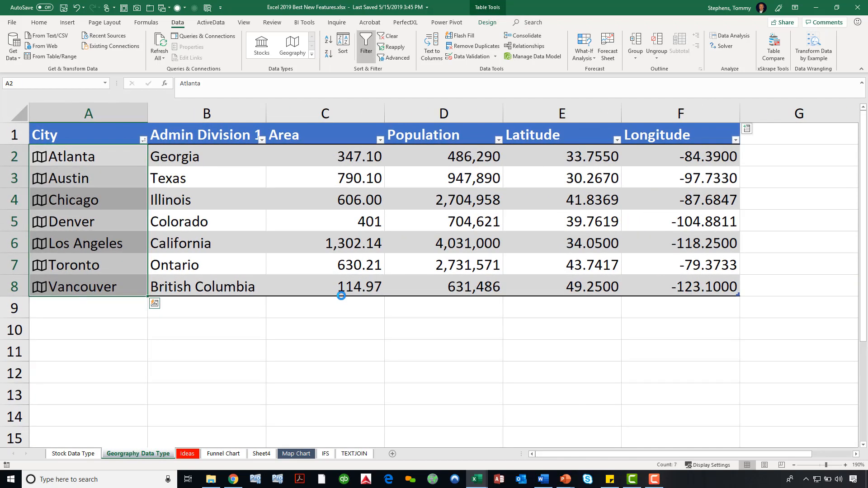
pyautogui.click(121, 215)
pyautogui.moveTo(114, 154); pyautogui.dragTo(118, 285)
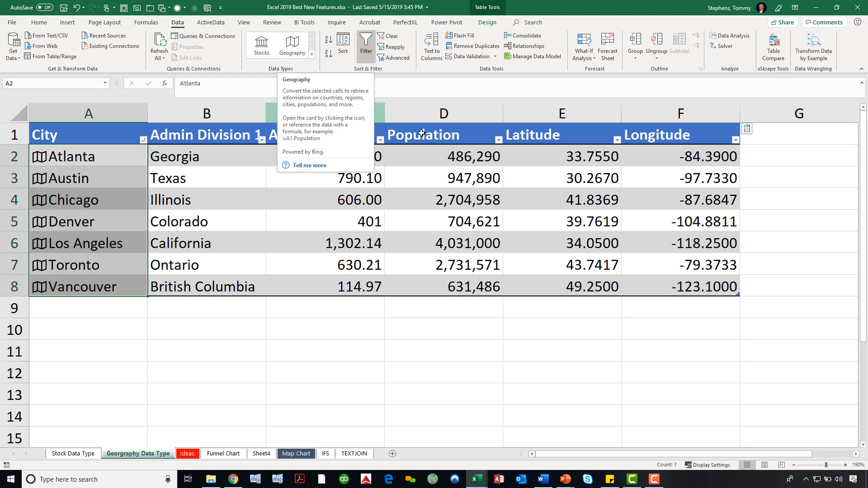
pyautogui.click(748, 130)
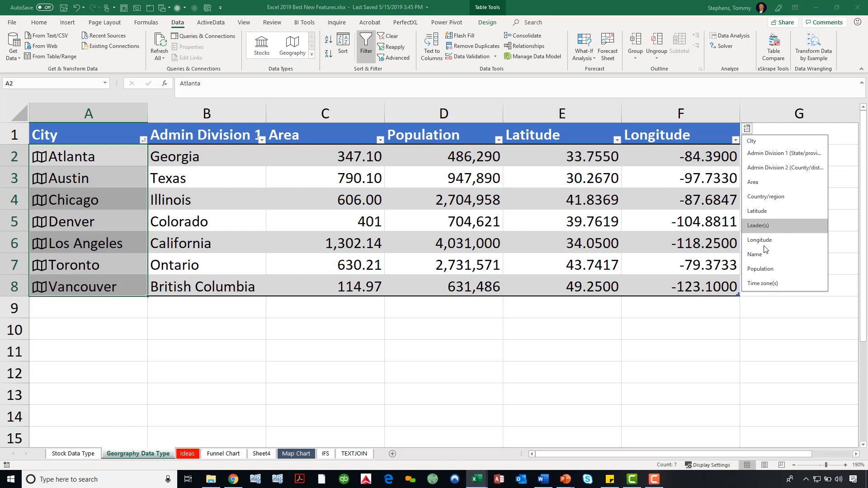
pyautogui.click(762, 283)
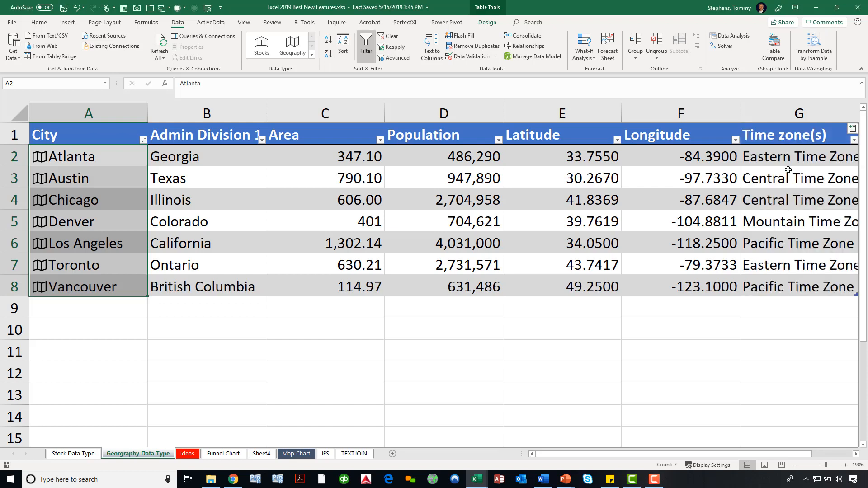
pyautogui.scroll(-1, 724, 233)
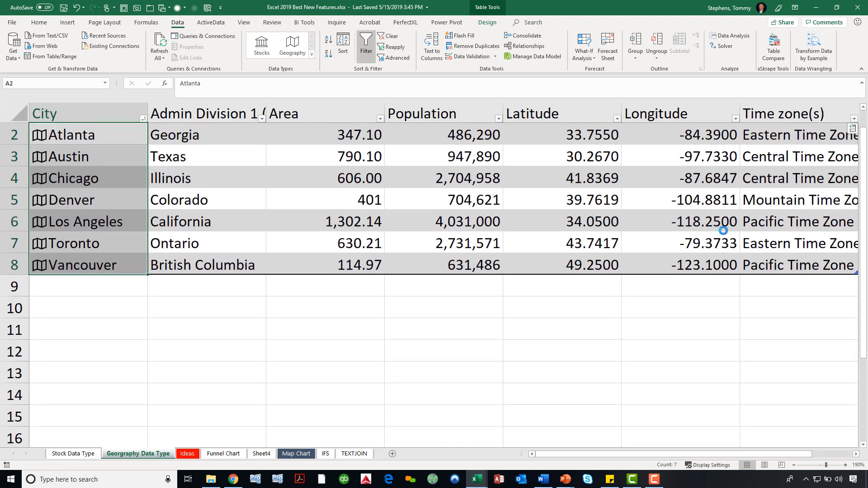
pyautogui.scroll(-1, 724, 231)
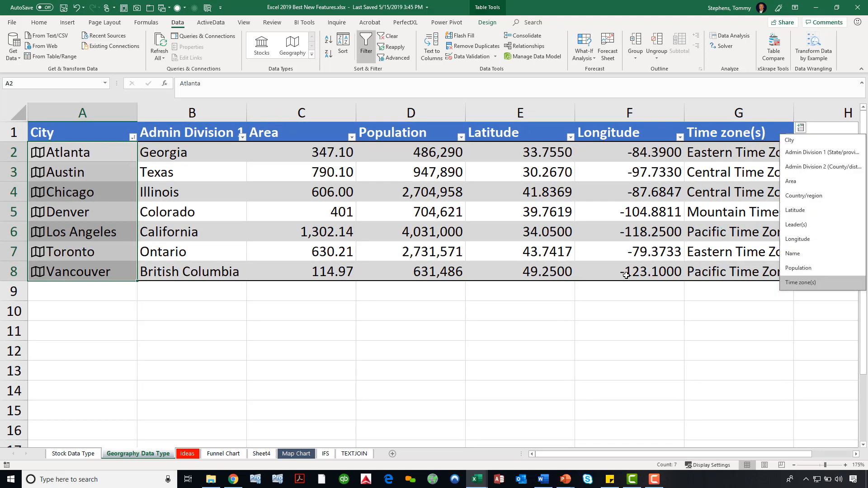
pyautogui.click(782, 325)
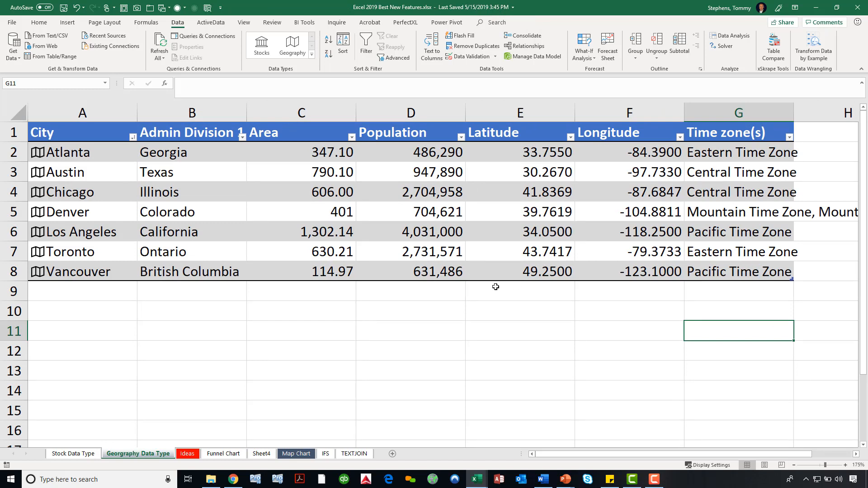
# - Add Boston as a new city in cell A9 below Vancouver and review the fields across its row
pyautogui.click(68, 294)
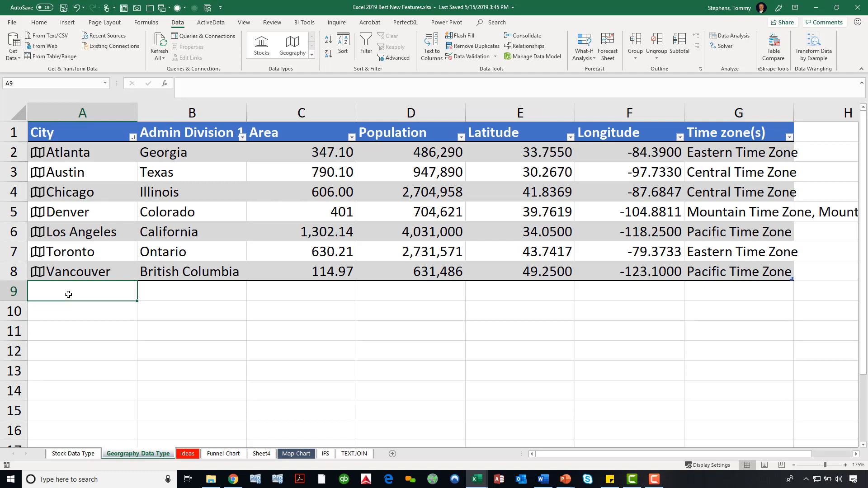
pyautogui.write('bO')
pyautogui.press('BackSpace')
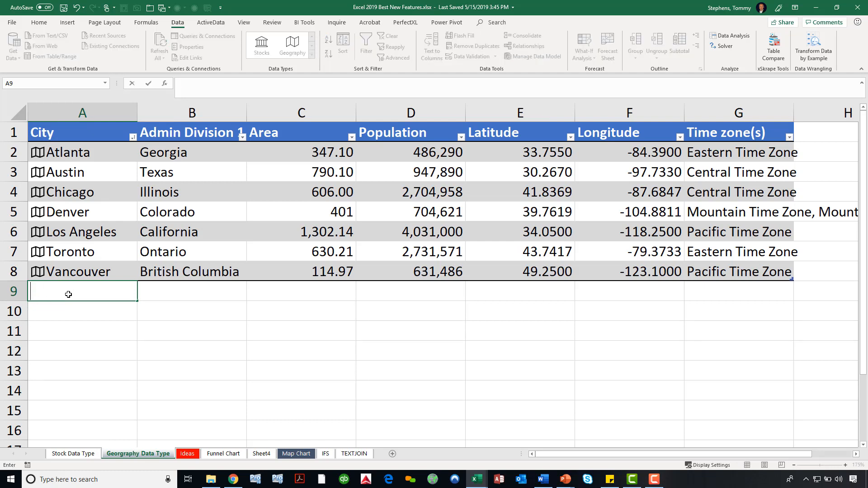
pyautogui.write('Boston')
pyautogui.press('Return')
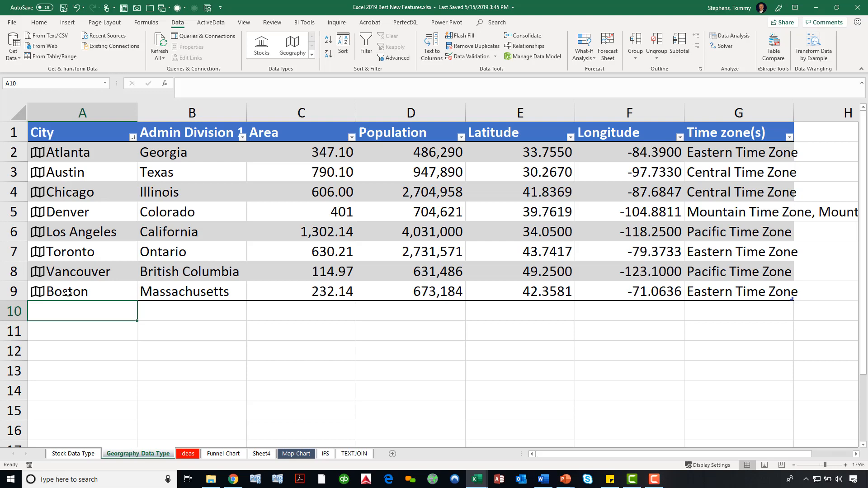
pyautogui.moveTo(233, 291); pyautogui.dragTo(702, 292)
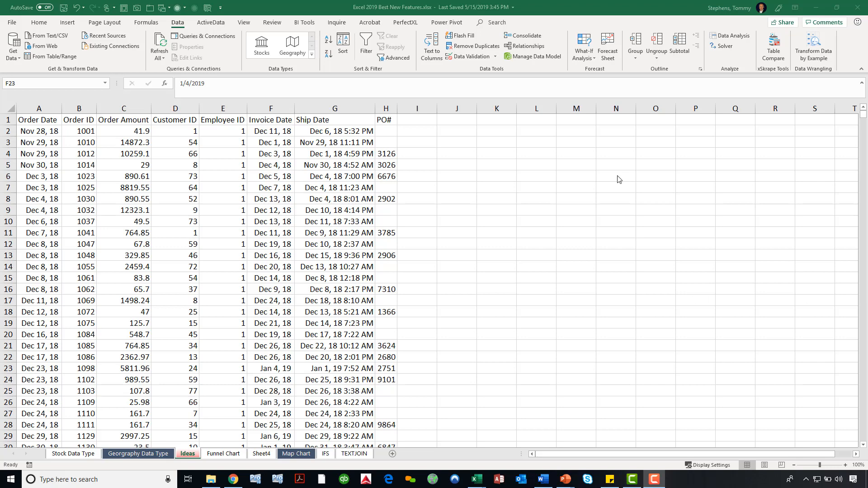
# - Generate Ideas insights for the order data on the Ideas sheet and widen the results pane
pyautogui.click(147, 234)
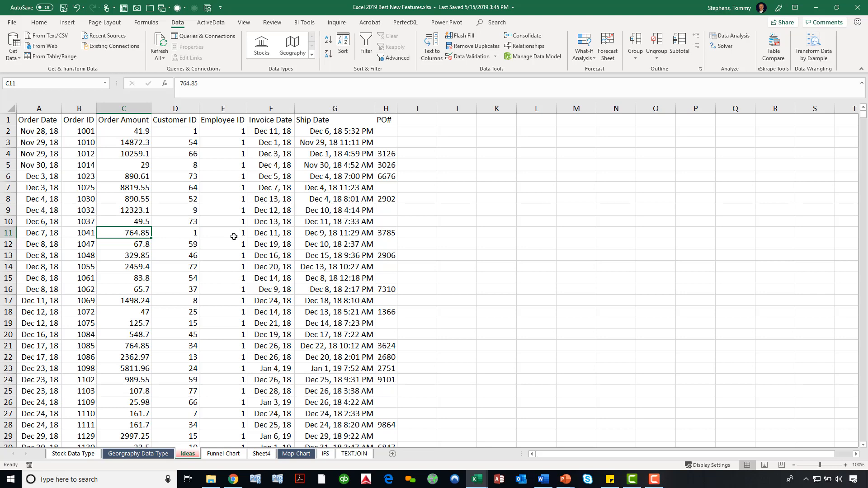
pyautogui.click(39, 22)
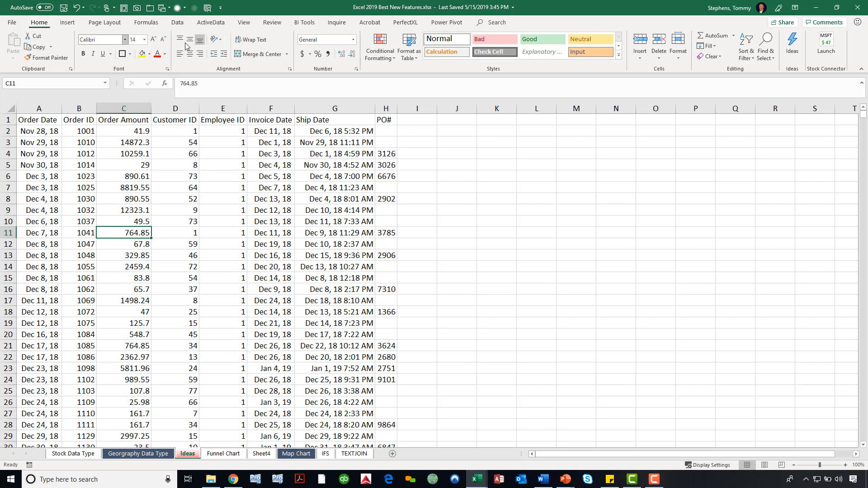
pyautogui.click(793, 56)
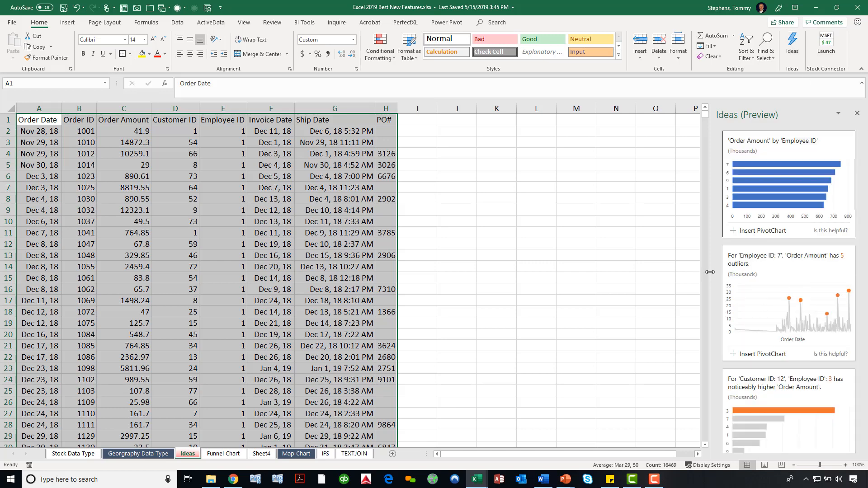
pyautogui.moveTo(710, 271); pyautogui.dragTo(612, 270)
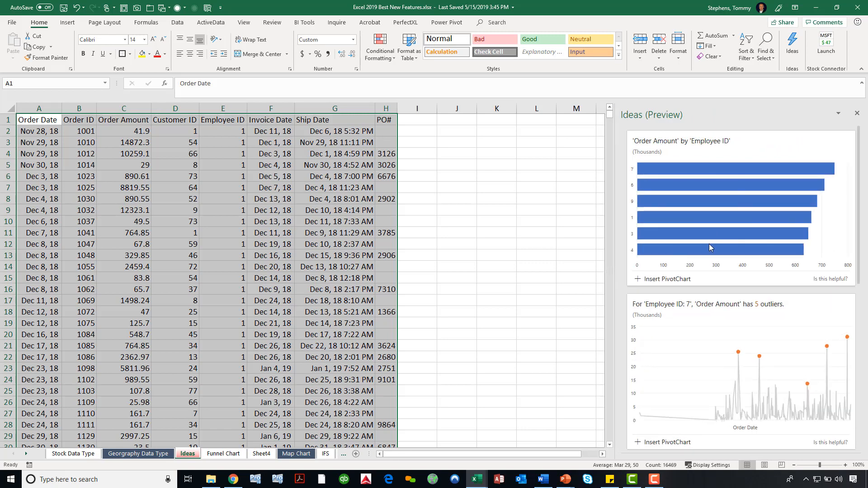
# - Examine the suggested insights on Order Amount by Employee ID, its outliers, the noticeably higher employee and the majority share
pyautogui.scroll(-10, 728, 249)
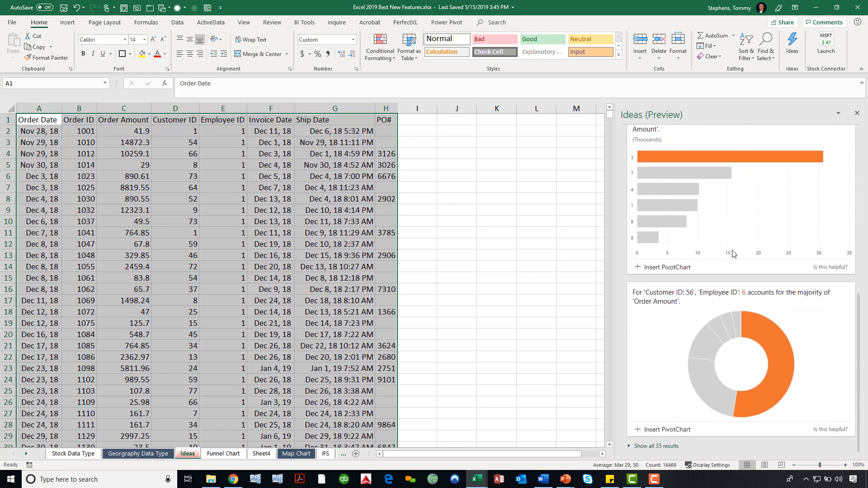
pyautogui.scroll(7, 733, 252)
pyautogui.scroll(1, 733, 256)
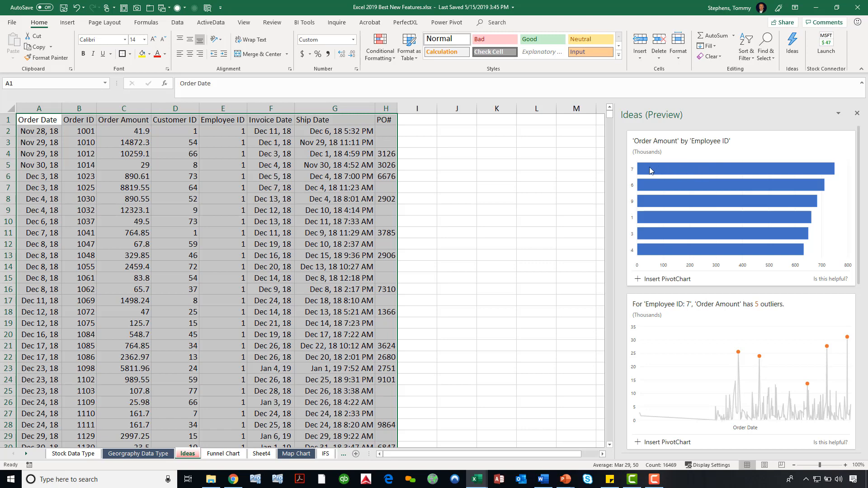
pyautogui.scroll(-3, 758, 245)
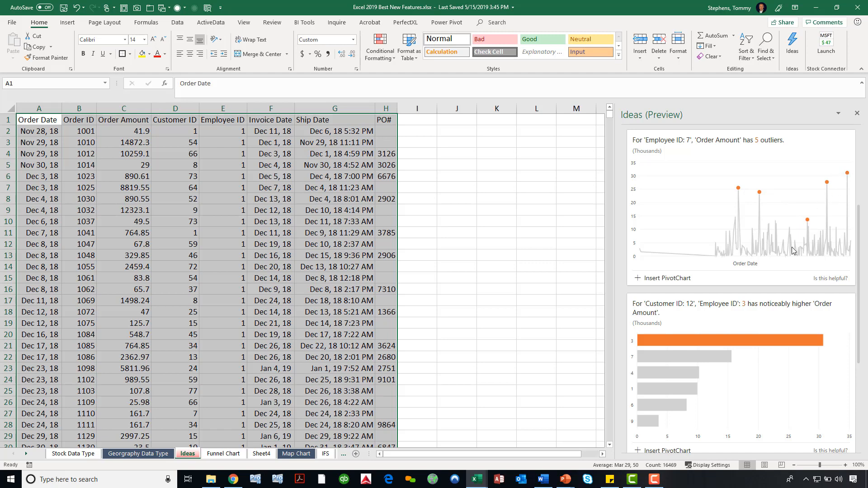
pyautogui.scroll(-2, 771, 260)
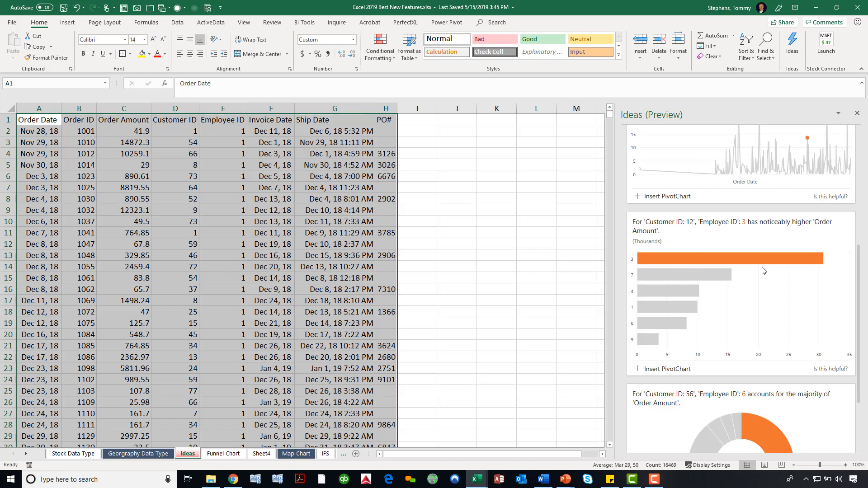
pyautogui.scroll(-3, 764, 270)
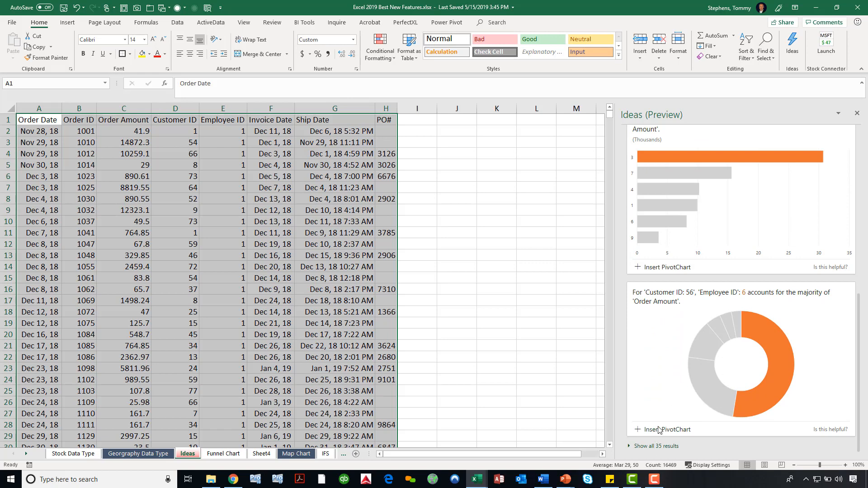
# - Insert the PivotChart for the insight that Employee ID 3 has noticeably higher Order Amount, and close the PivotChart Fields pane
pyautogui.scroll(2, 683, 370)
pyautogui.scroll(3, 681, 365)
pyautogui.scroll(-3, 681, 365)
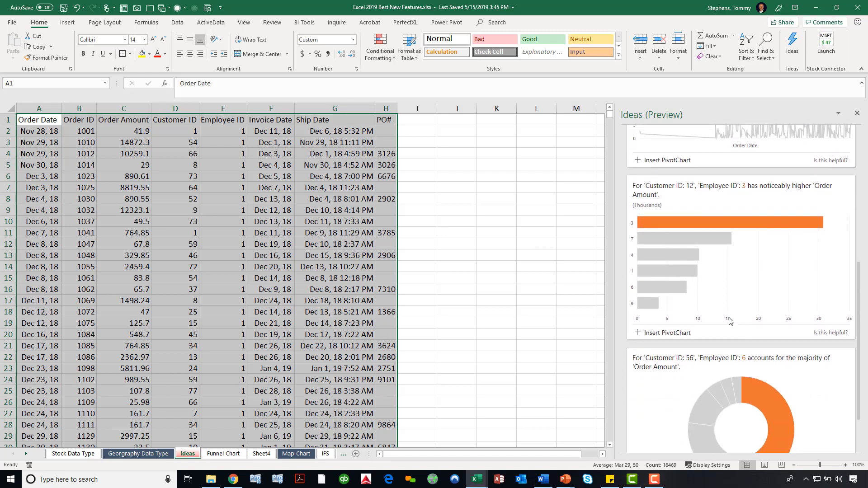
pyautogui.click(648, 335)
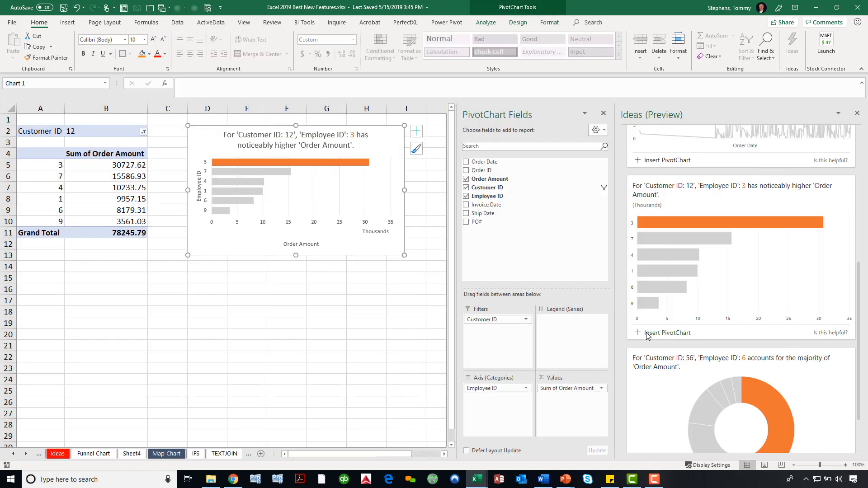
pyautogui.scroll(-3, 659, 355)
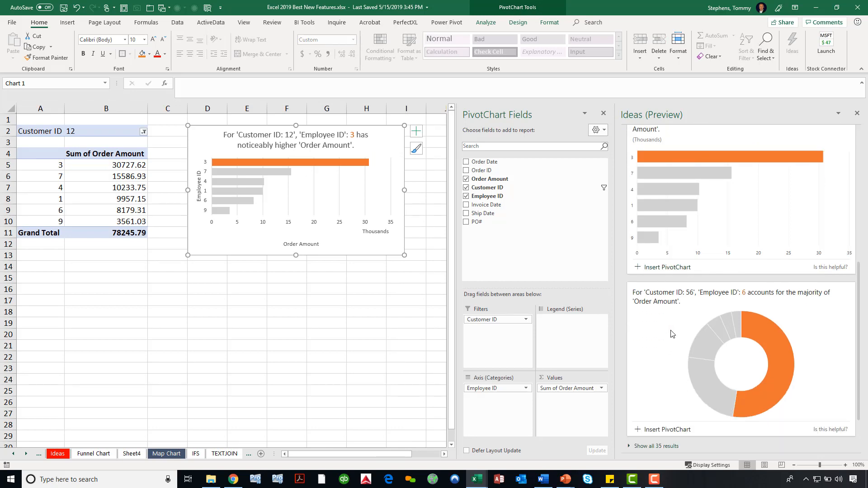
pyautogui.click(604, 114)
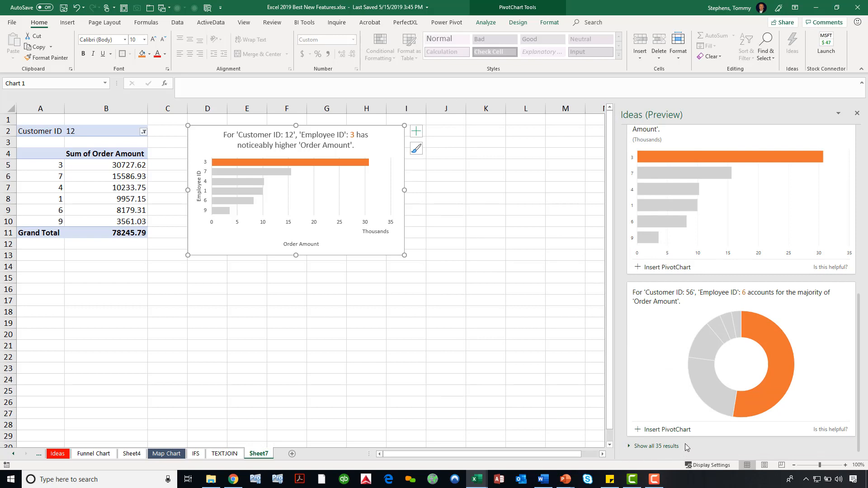
# - Show all Ideas results and look through the additional insight charts
pyautogui.click(652, 446)
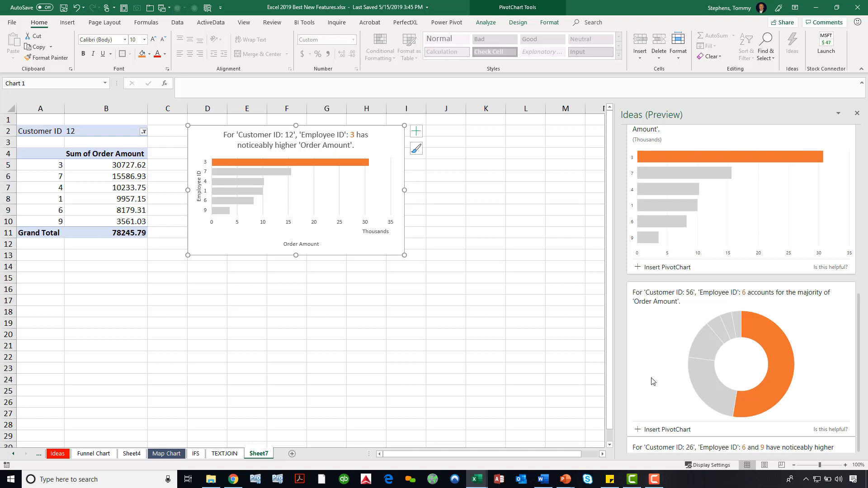
pyautogui.scroll(-1, 704, 329)
pyautogui.scroll(-5, 704, 332)
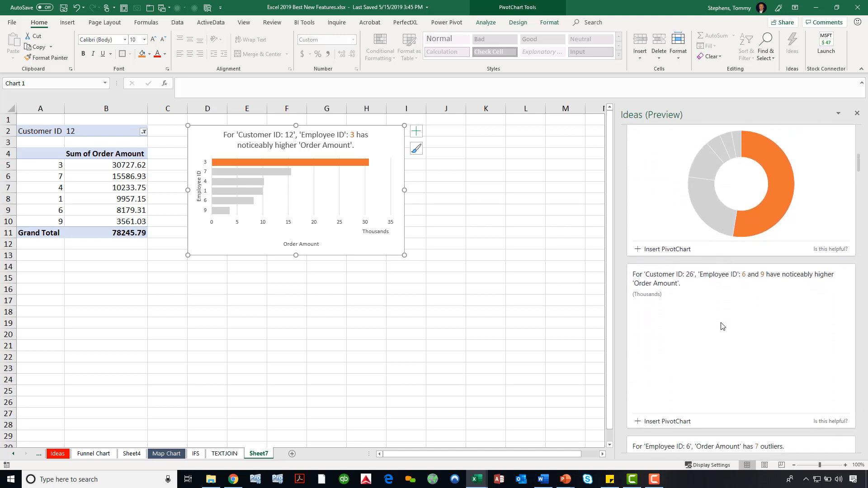
pyautogui.scroll(-3, 722, 326)
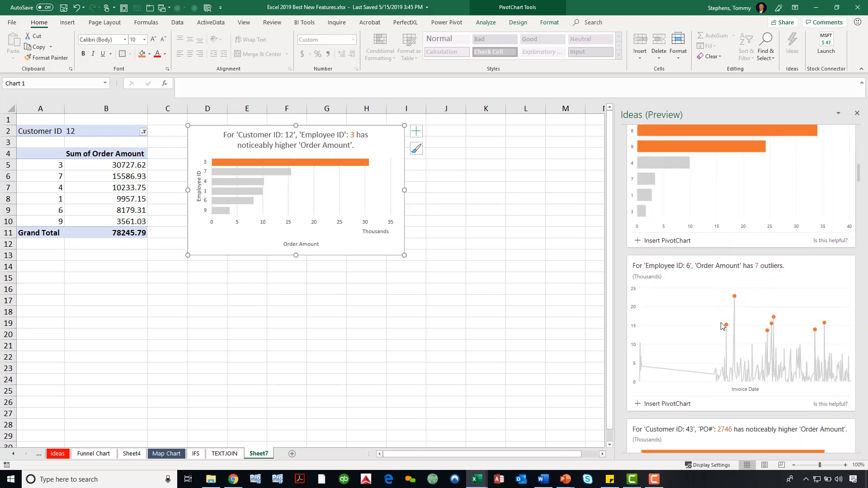
pyautogui.scroll(-1, 723, 326)
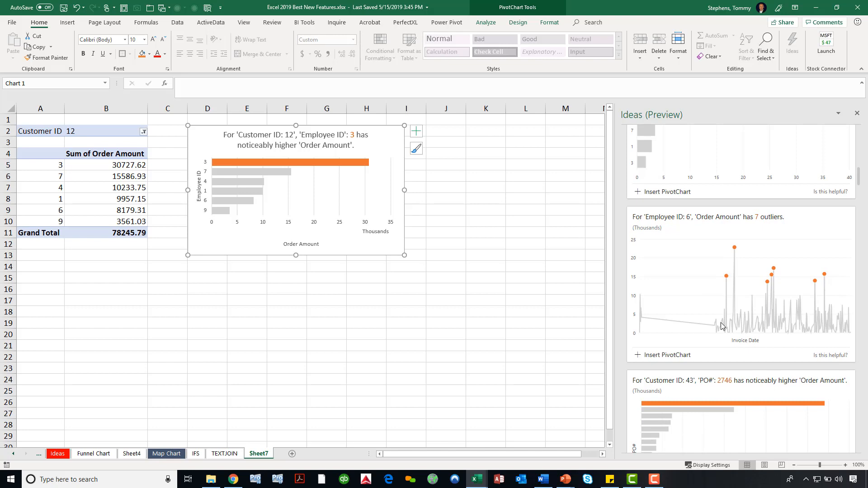
pyautogui.scroll(-3, 722, 326)
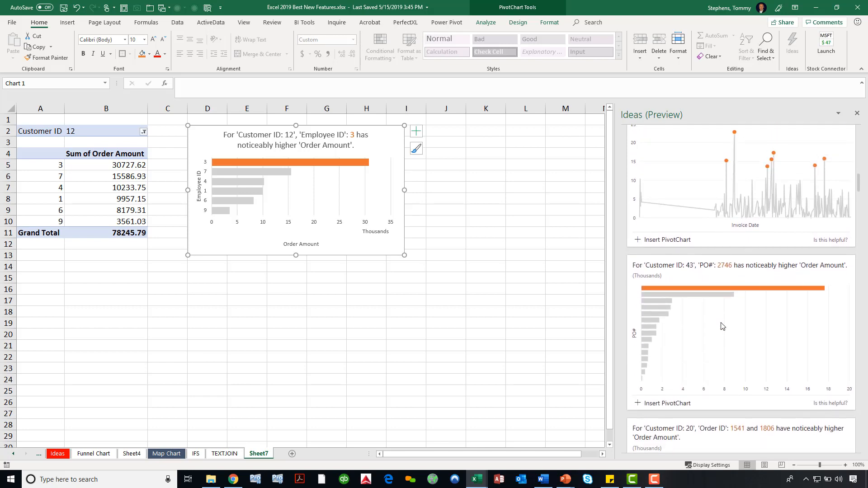
pyautogui.scroll(-3, 723, 326)
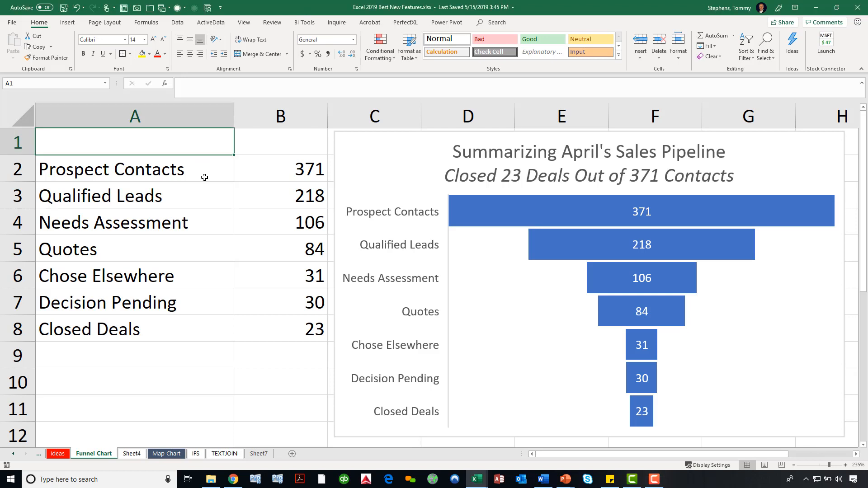
# - On the Funnel Chart sheet, review the pipeline data in A2:B8 and preview its recommended charts without inserting one
pyautogui.moveTo(204, 176); pyautogui.dragTo(291, 325)
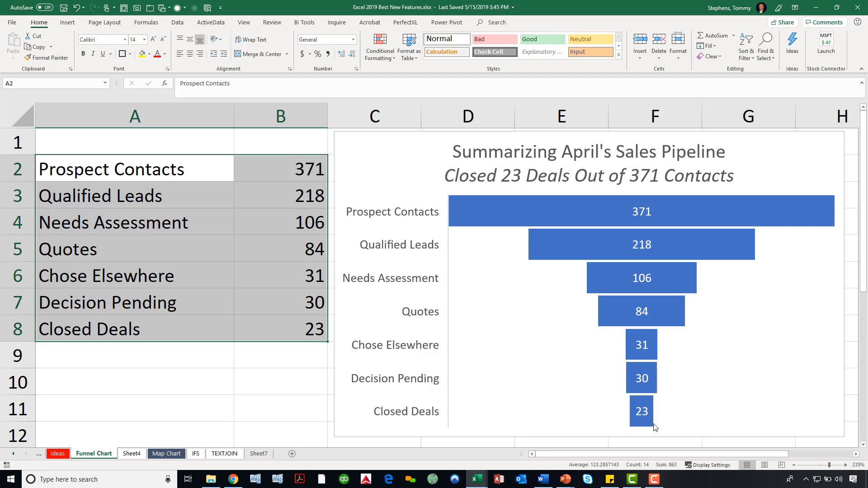
pyautogui.moveTo(654, 427)
pyautogui.click(220, 222)
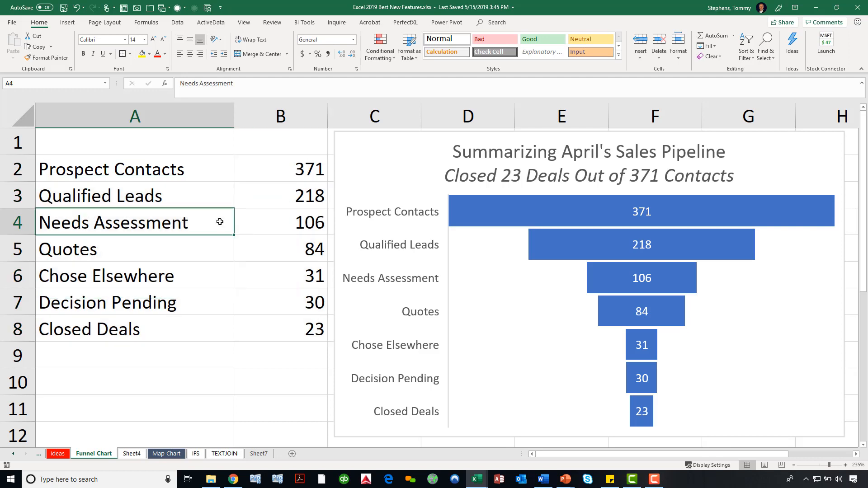
pyautogui.click(67, 22)
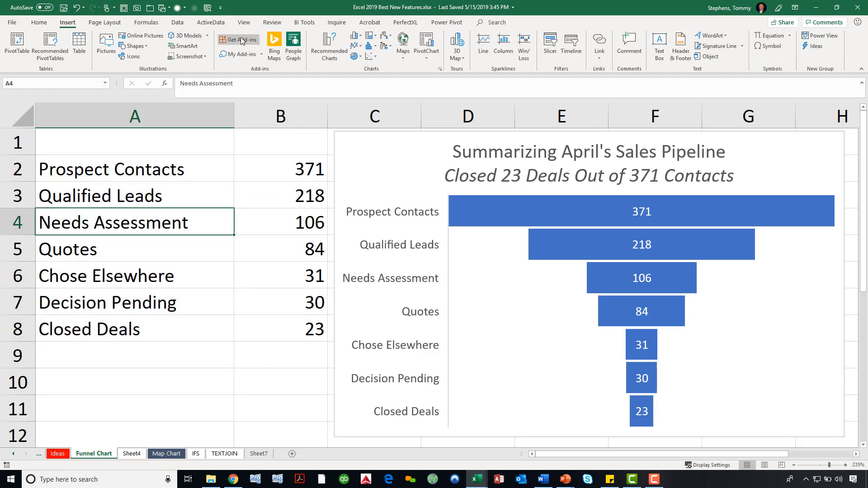
pyautogui.click(331, 52)
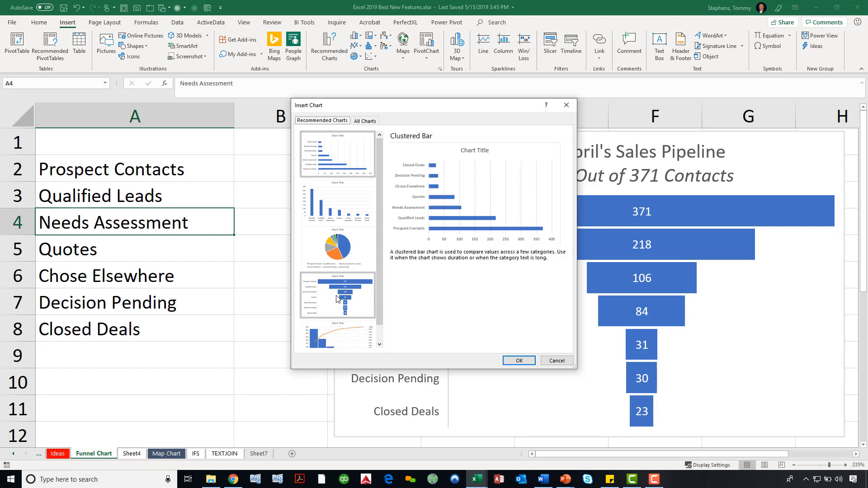
pyautogui.click(556, 361)
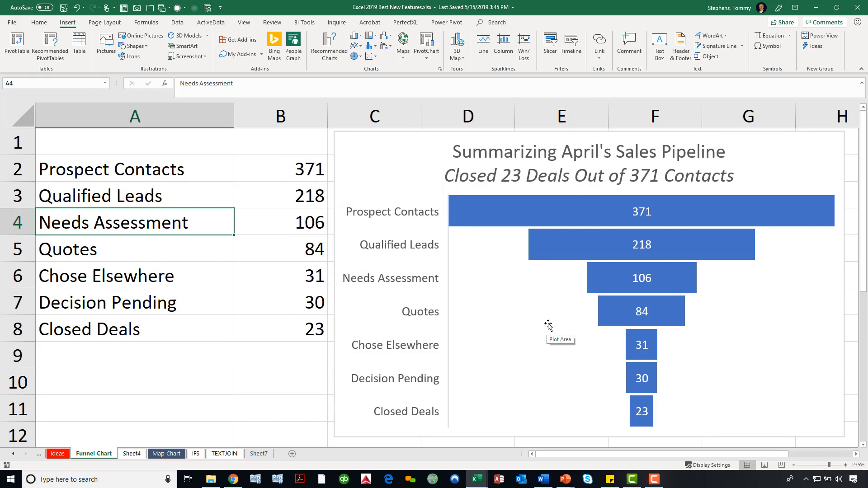
# - On the Map Chart sheet, review the State and Team Members columns and display the map chart types available for the table
pyautogui.click(166, 454)
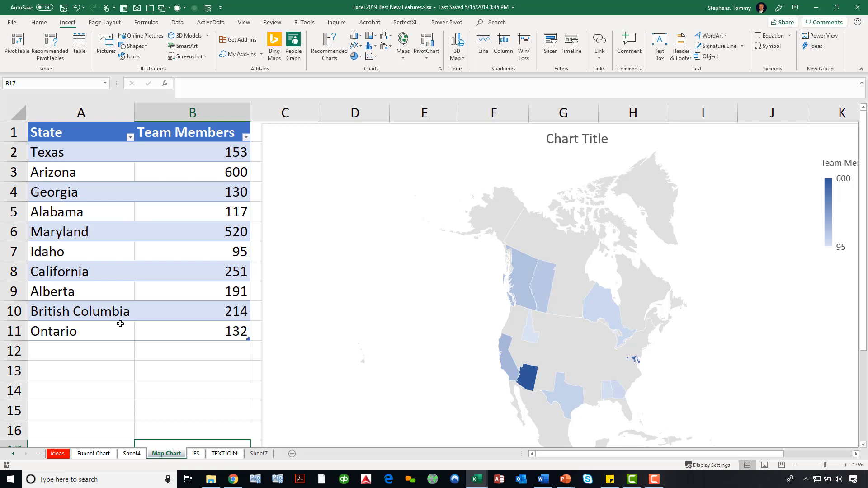
pyautogui.moveTo(88, 155); pyautogui.dragTo(99, 328)
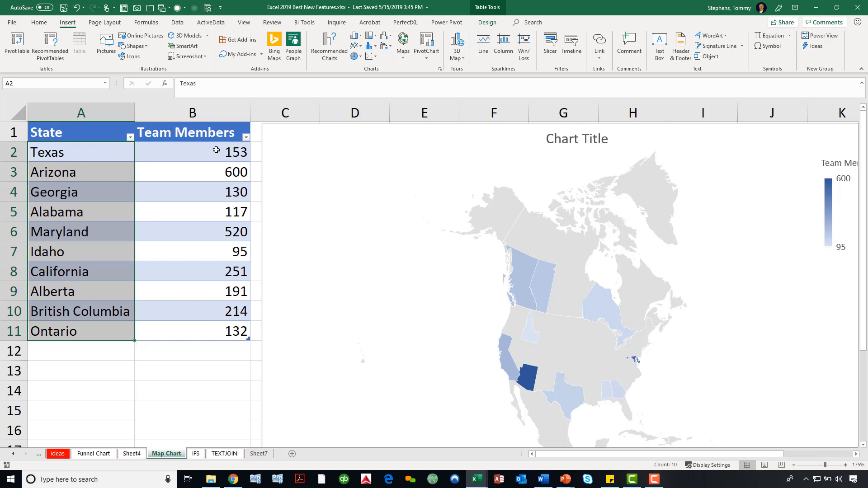
pyautogui.click(207, 165)
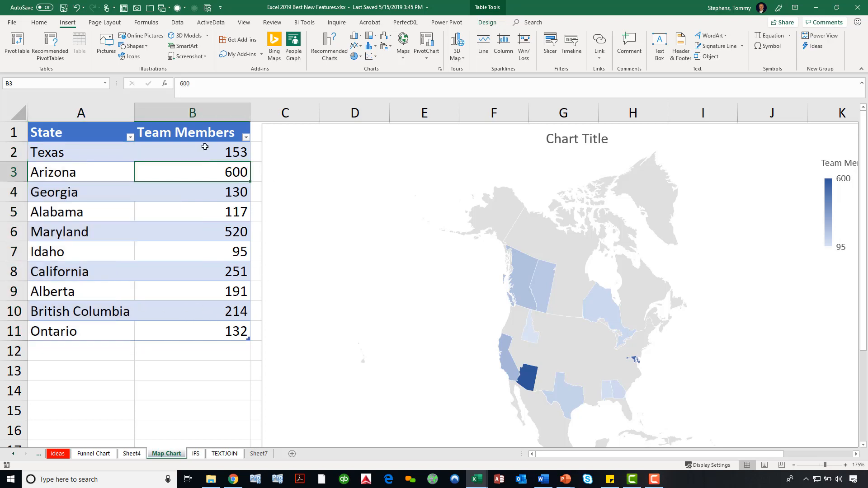
pyautogui.moveTo(205, 146); pyautogui.dragTo(185, 329)
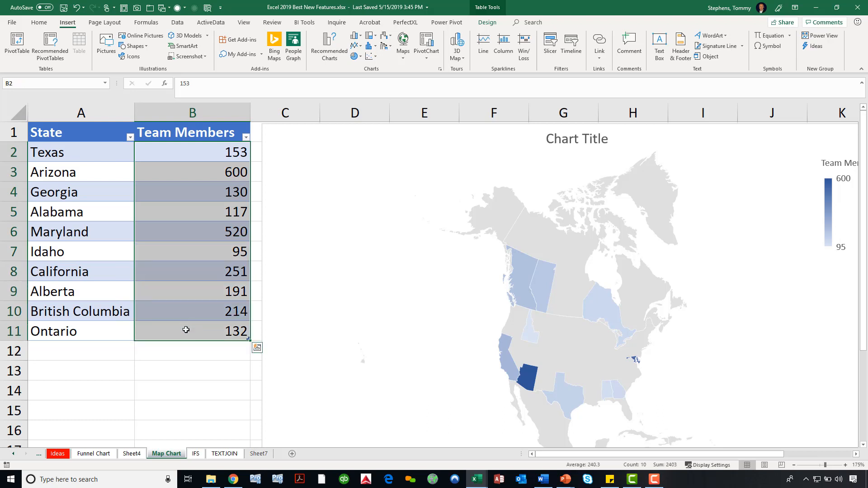
pyautogui.click(98, 154)
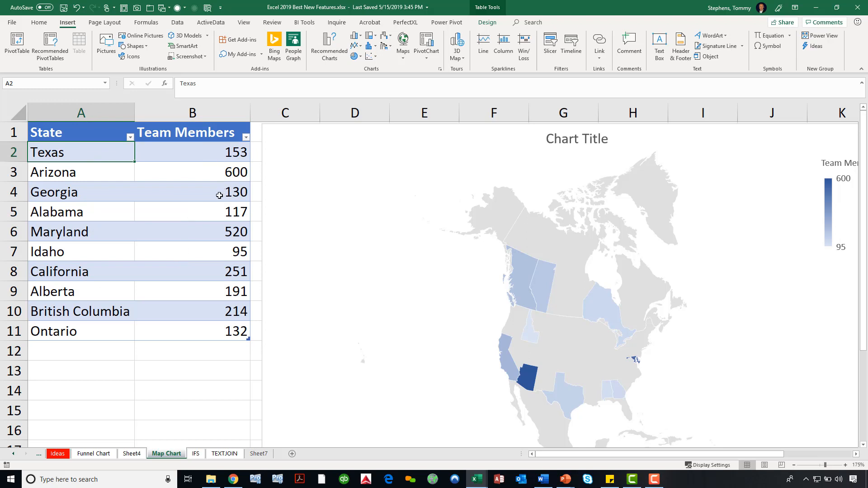
pyautogui.click(197, 224)
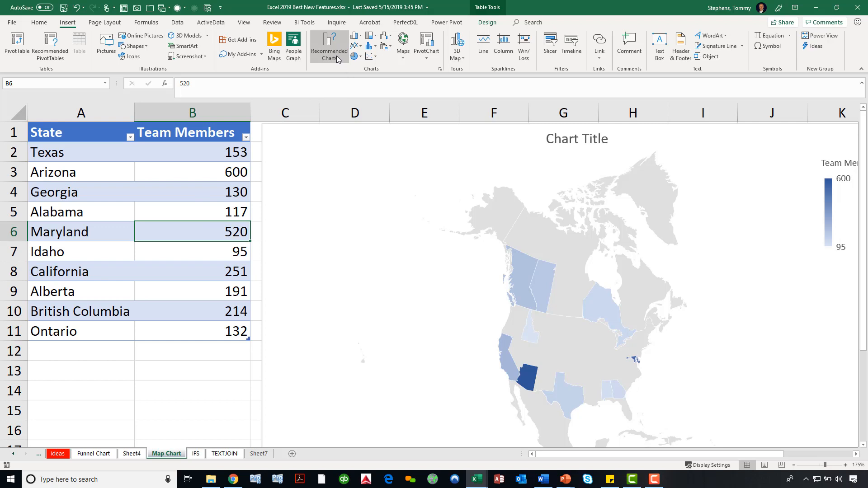
pyautogui.click(403, 52)
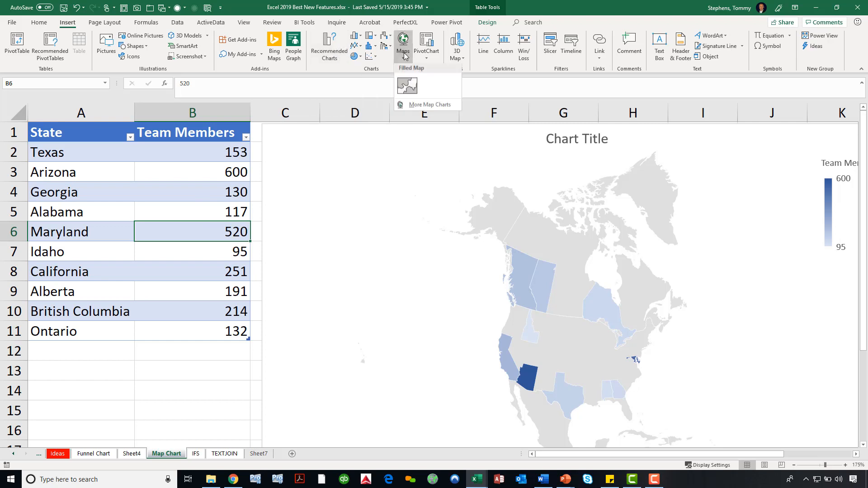
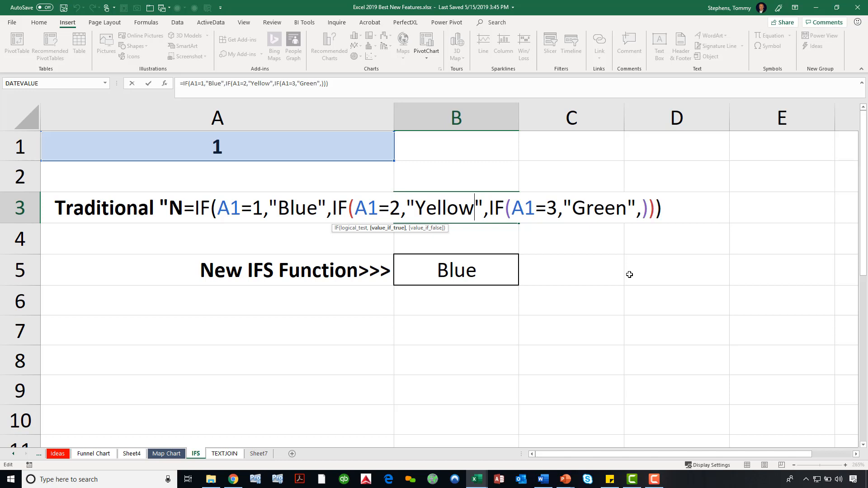
# - Leave the nested IF formula in B3 and examine the IFS formula in B5, highlighting its function name and A1 references without editing
pyautogui.press('Escape')
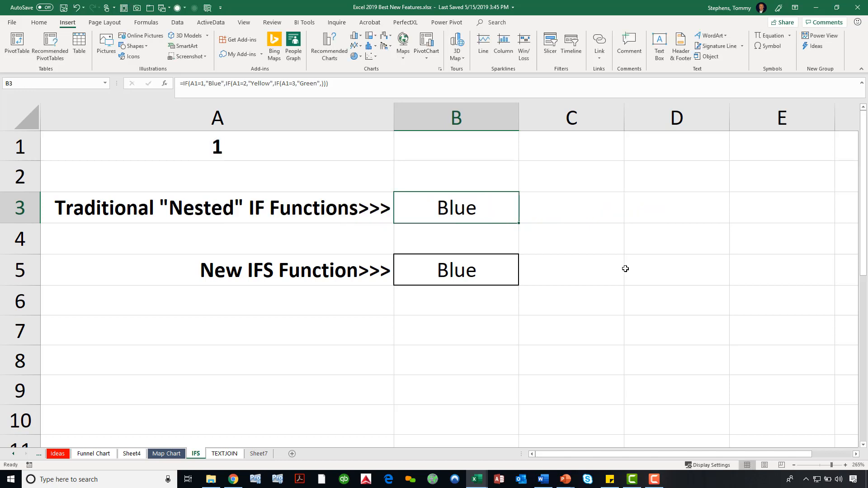
pyautogui.doubleClick(475, 273)
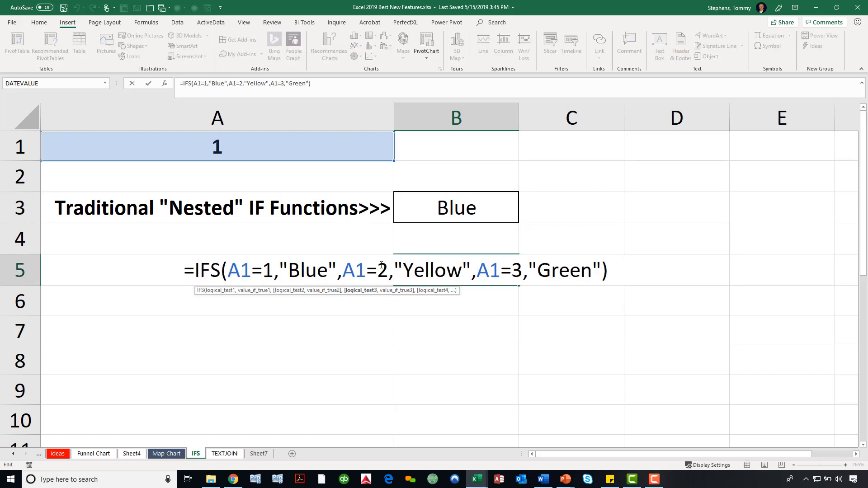
pyautogui.moveTo(195, 270); pyautogui.dragTo(220, 271)
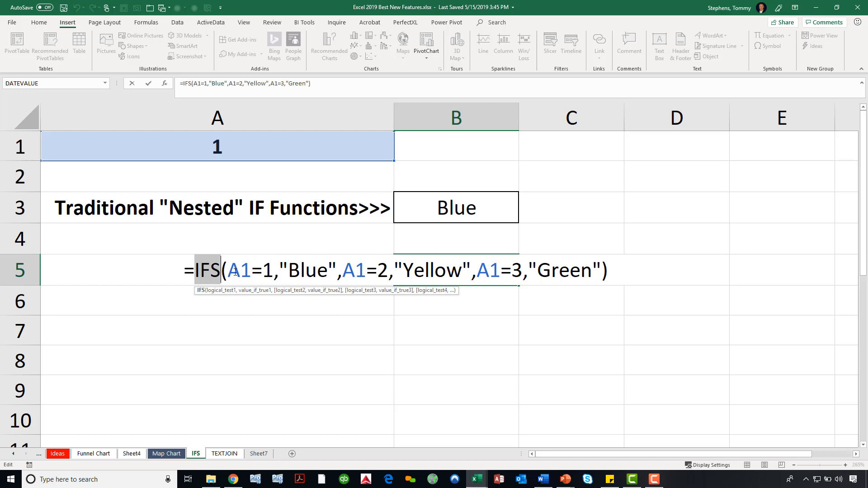
pyautogui.moveTo(227, 272); pyautogui.dragTo(252, 271)
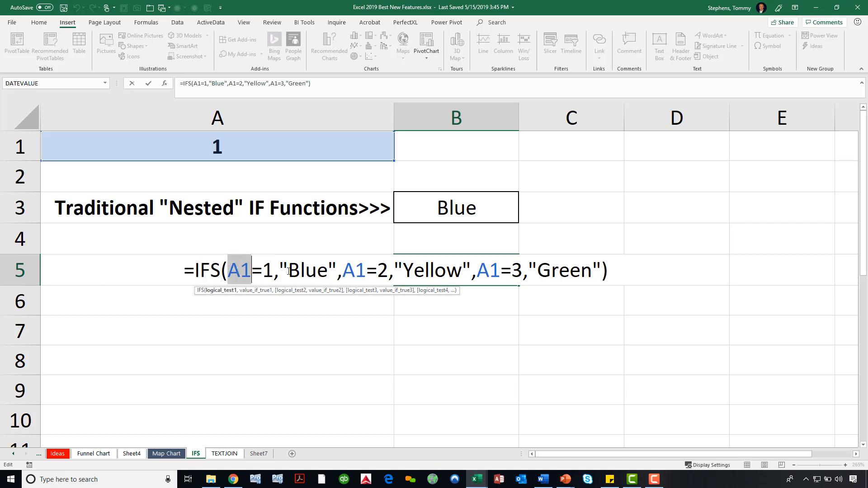
pyautogui.moveTo(344, 272); pyautogui.dragTo(366, 271)
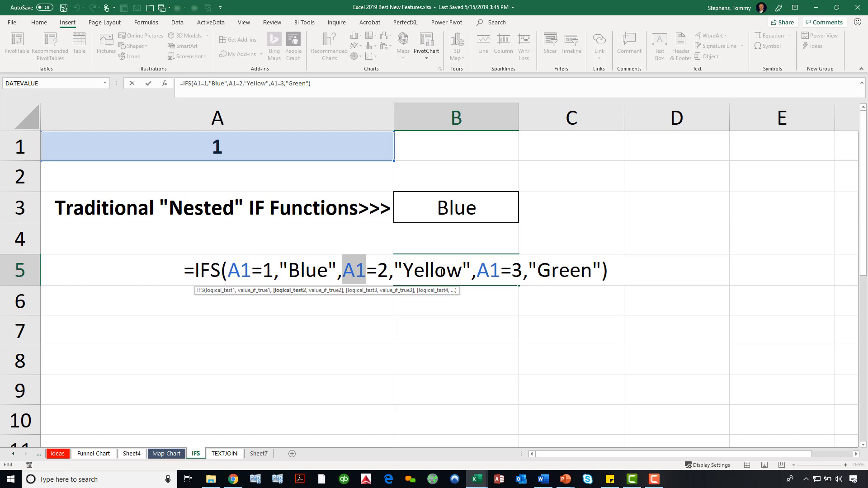
pyautogui.moveTo(477, 271); pyautogui.dragTo(500, 271)
pyautogui.moveTo(227, 271); pyautogui.dragTo(251, 271)
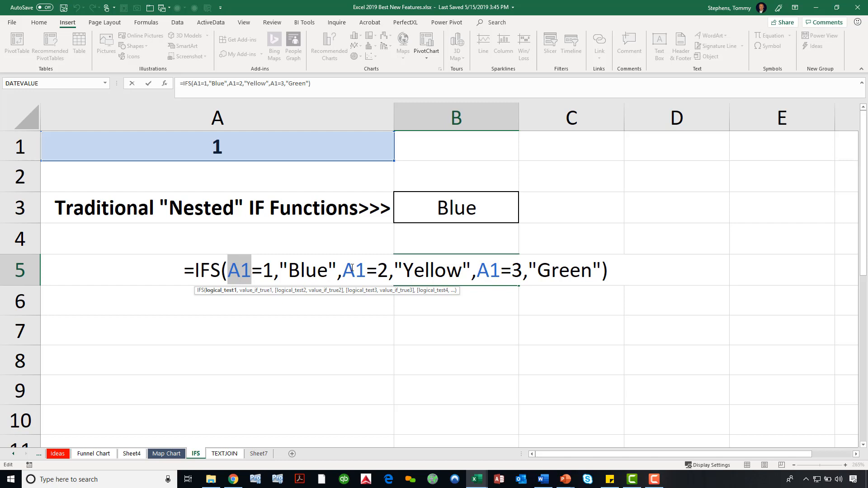
pyautogui.moveTo(343, 272); pyautogui.dragTo(366, 270)
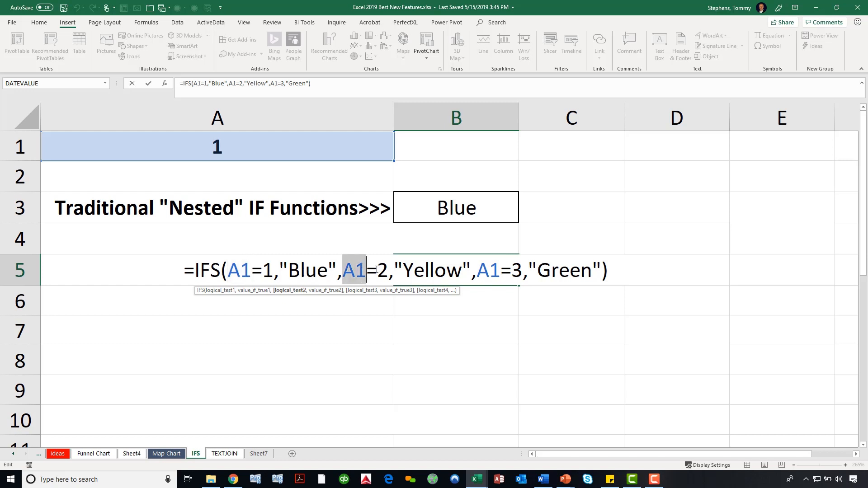
pyautogui.click(492, 270)
pyautogui.doubleClick(494, 270)
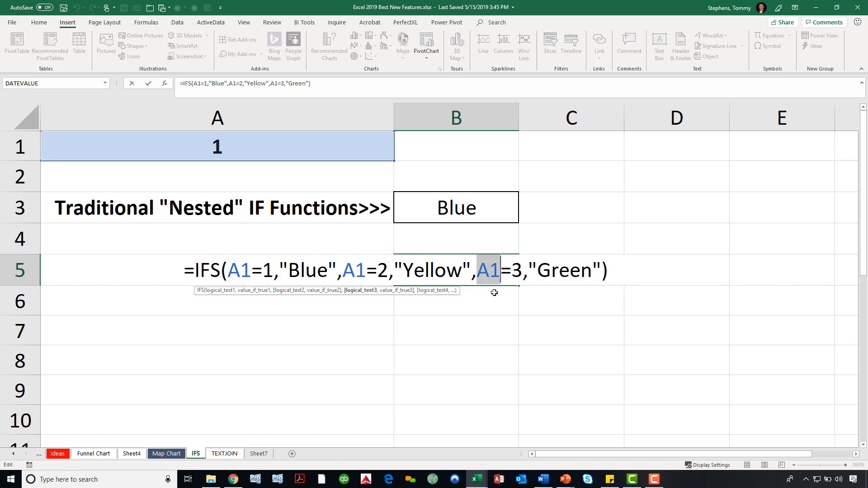
pyautogui.press('Escape')
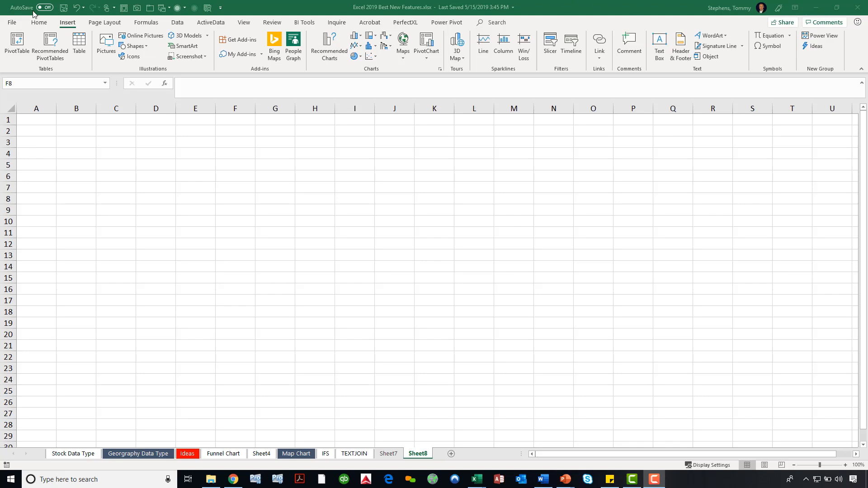
# - In Excel's Data options, review the default PivotTable layout settings and keep automatic grouping of Date/Time columns in PivotTables disabled
pyautogui.click(14, 24)
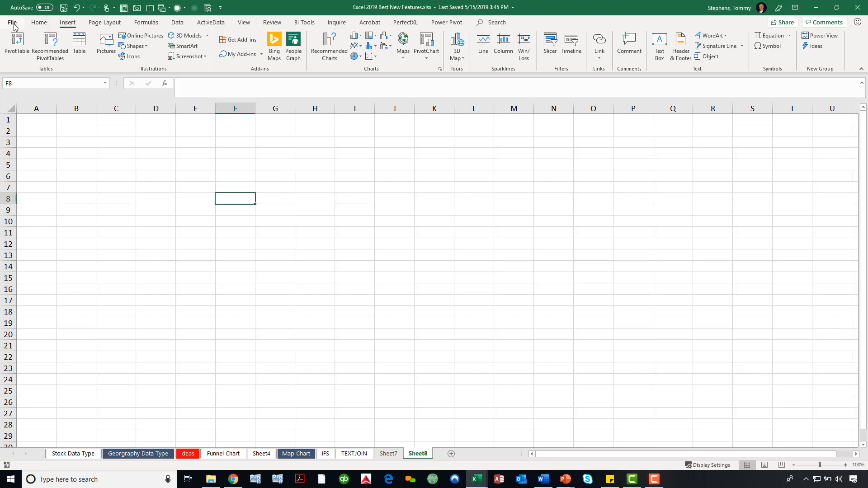
pyautogui.click(13, 23)
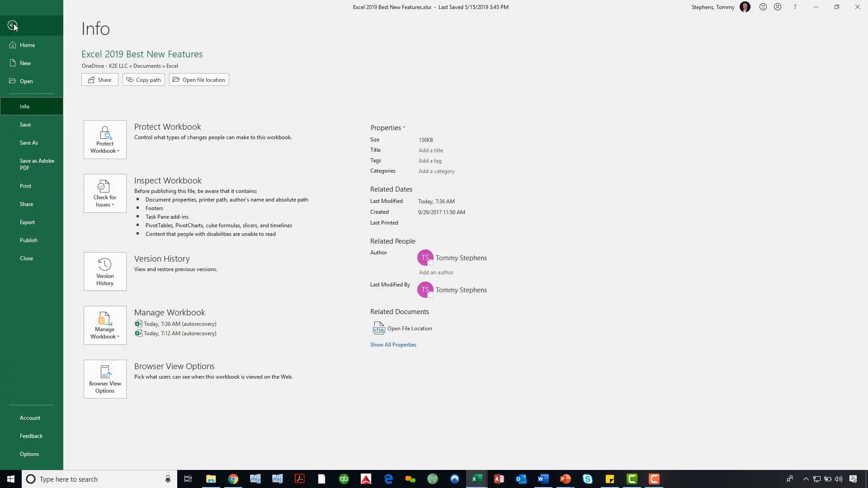
pyautogui.click(34, 455)
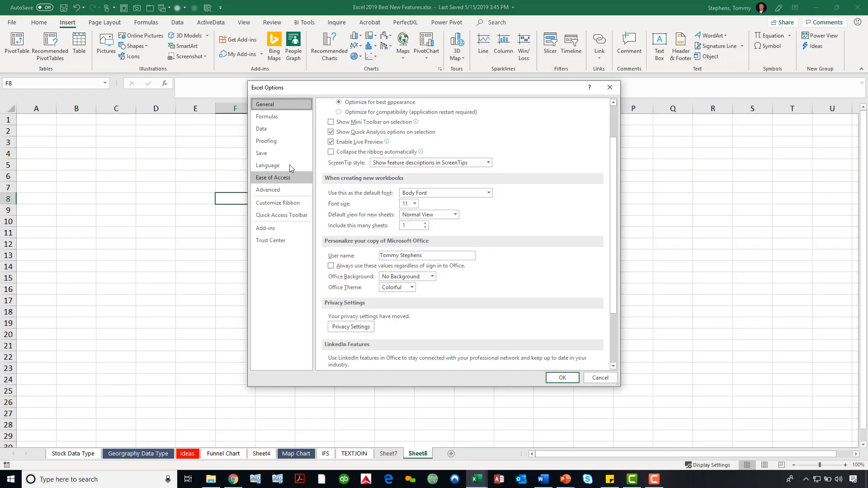
pyautogui.click(280, 128)
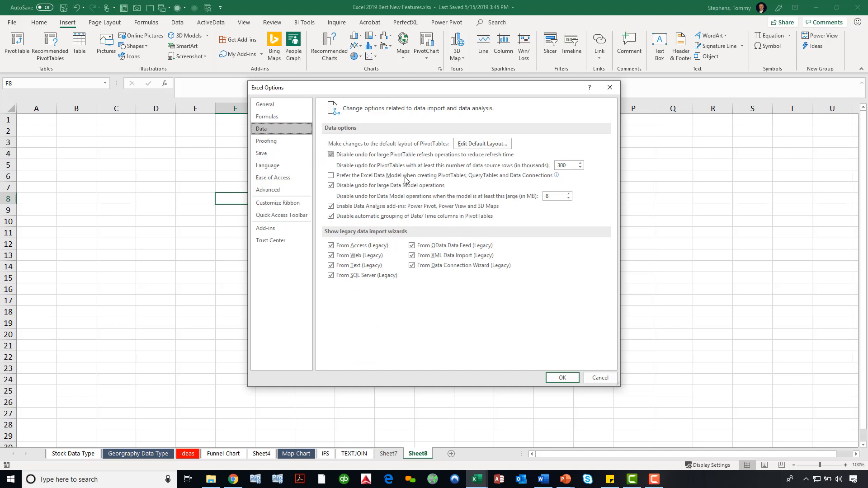
pyautogui.click(476, 144)
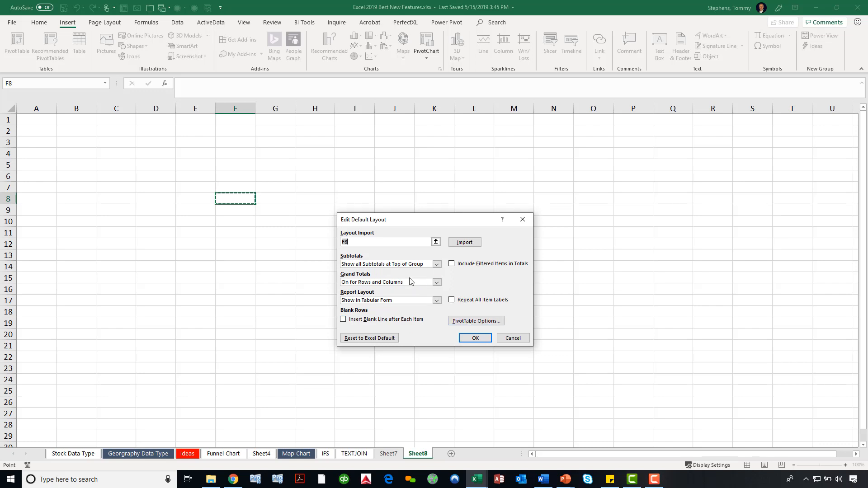
pyautogui.click(521, 341)
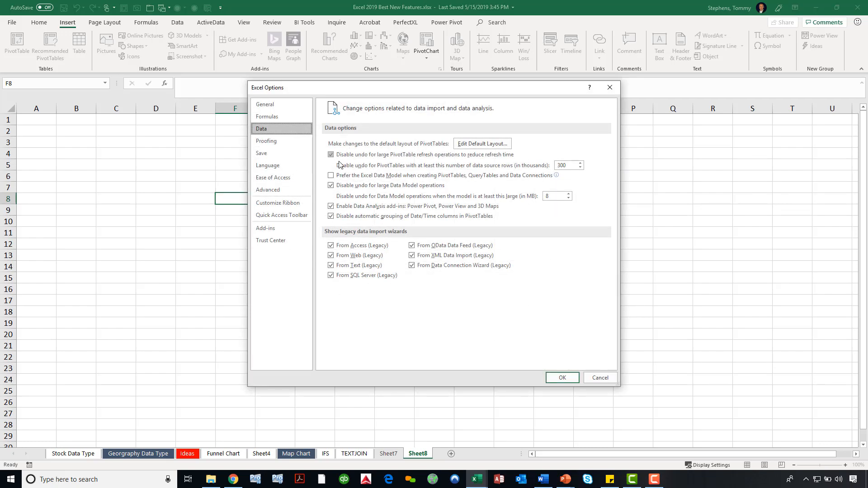
pyautogui.click(341, 219)
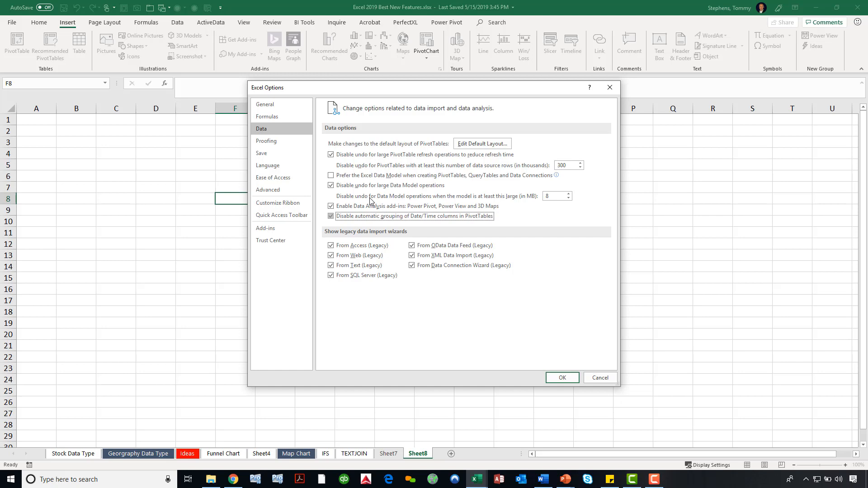
pyautogui.click(568, 382)
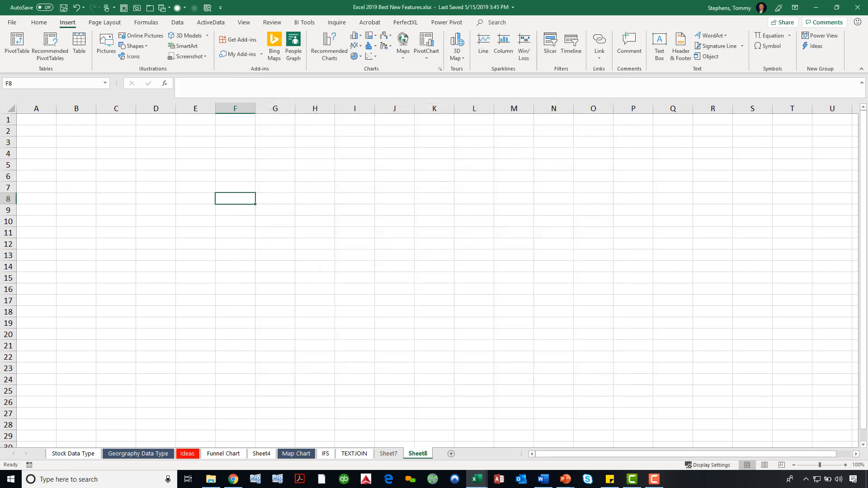